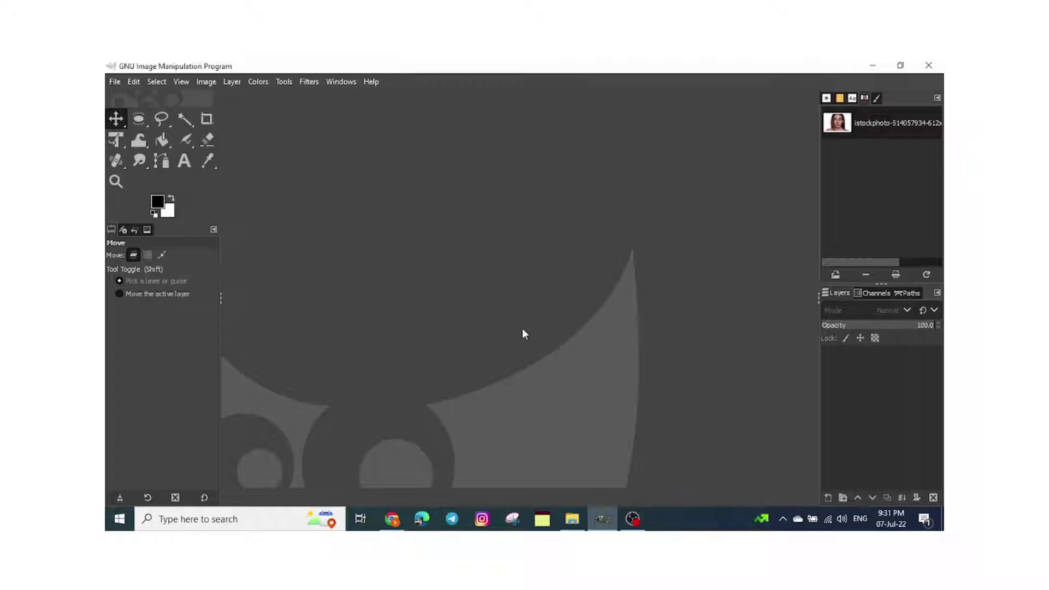
{"action": "left_click", "coordinate": [572, 519]}
{"action": "left_click_drag", "start_coordinate": [563, 326], "coordinate": [352, 325]}
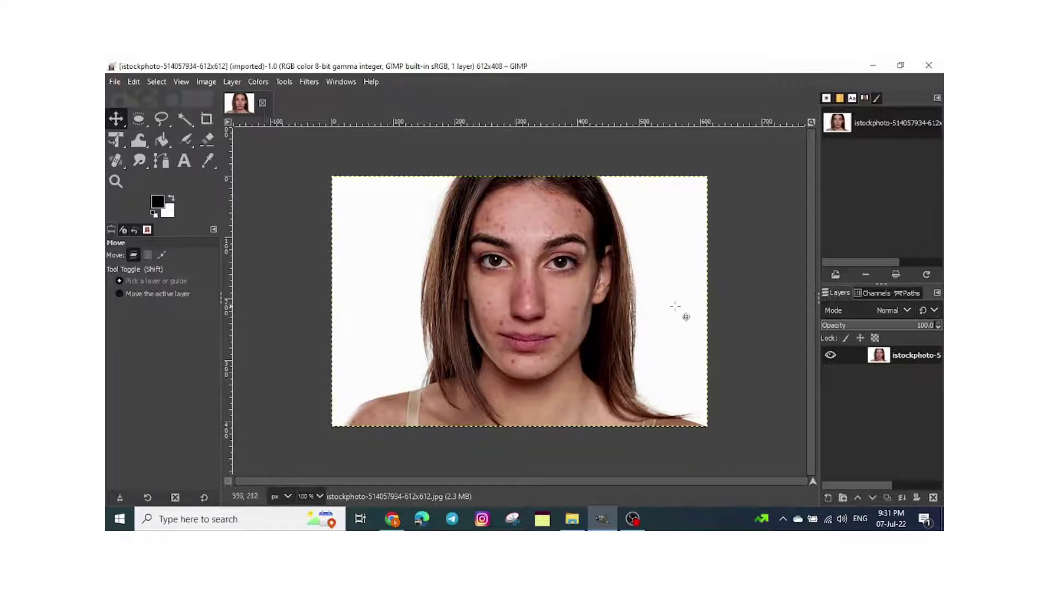
Add a new layer named "heal skin" filled with Transparency above the portrait photo
{"action": "left_click", "coordinate": [826, 499]}
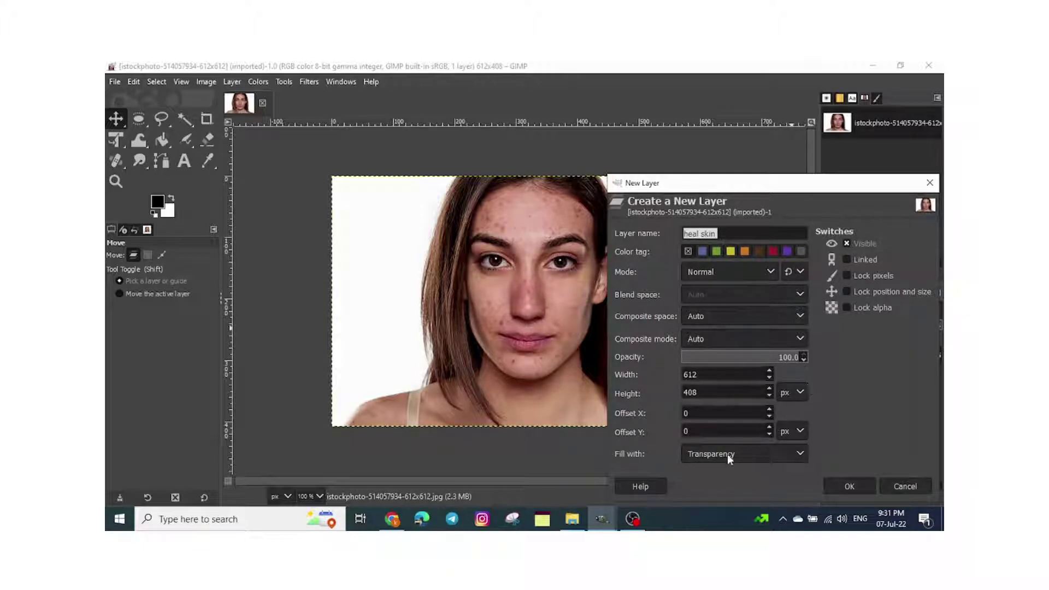
{"action": "left_click", "coordinate": [713, 455]}
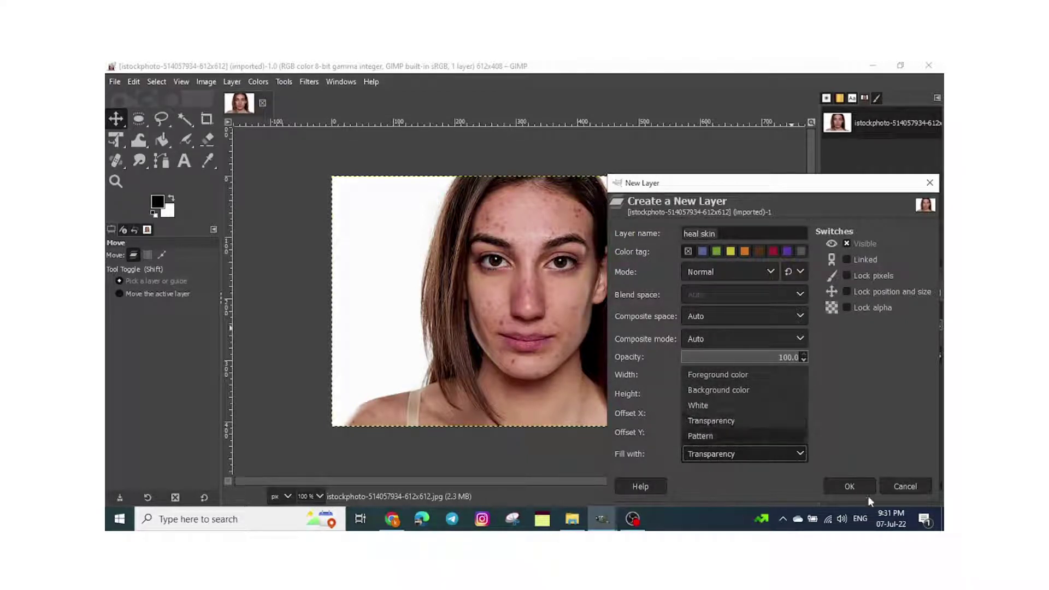
{"action": "left_click", "coordinate": [845, 487]}
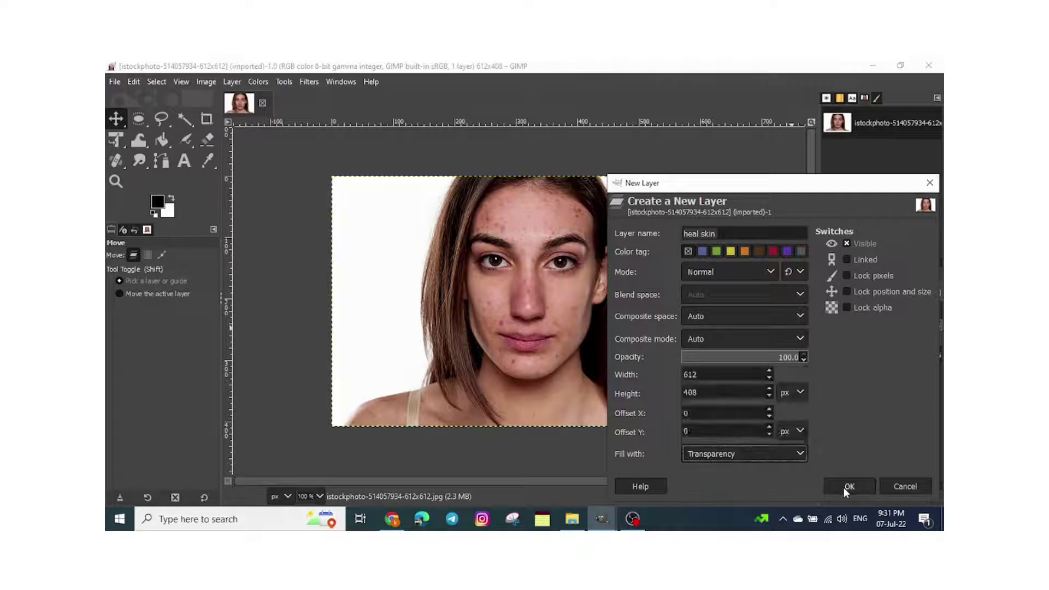
{"action": "left_click", "coordinate": [844, 488]}
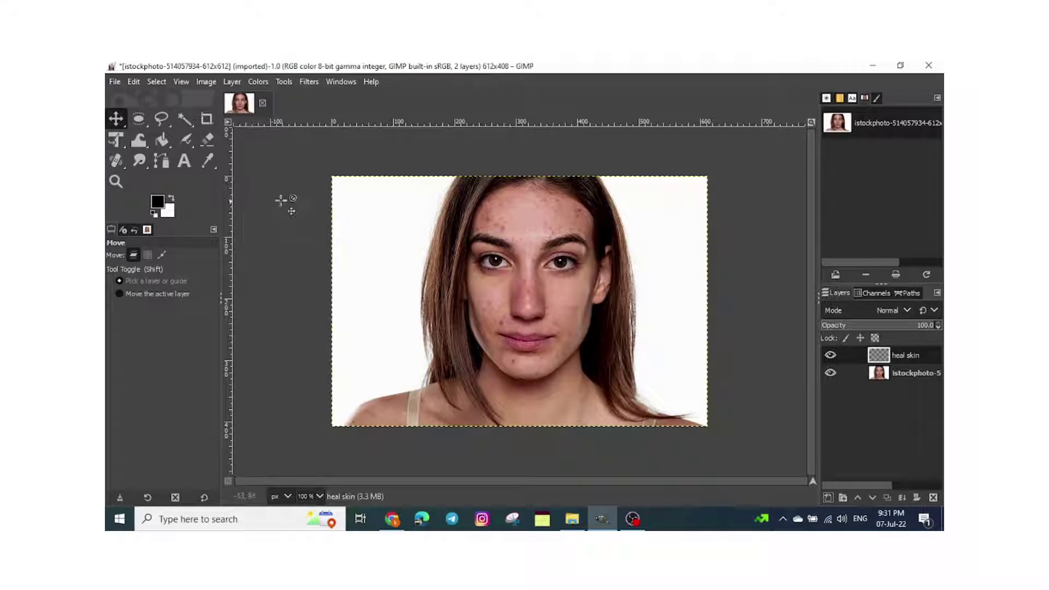
Activate the Healing tool and enable Sample merged in its options
{"action": "key", "text": "h"}
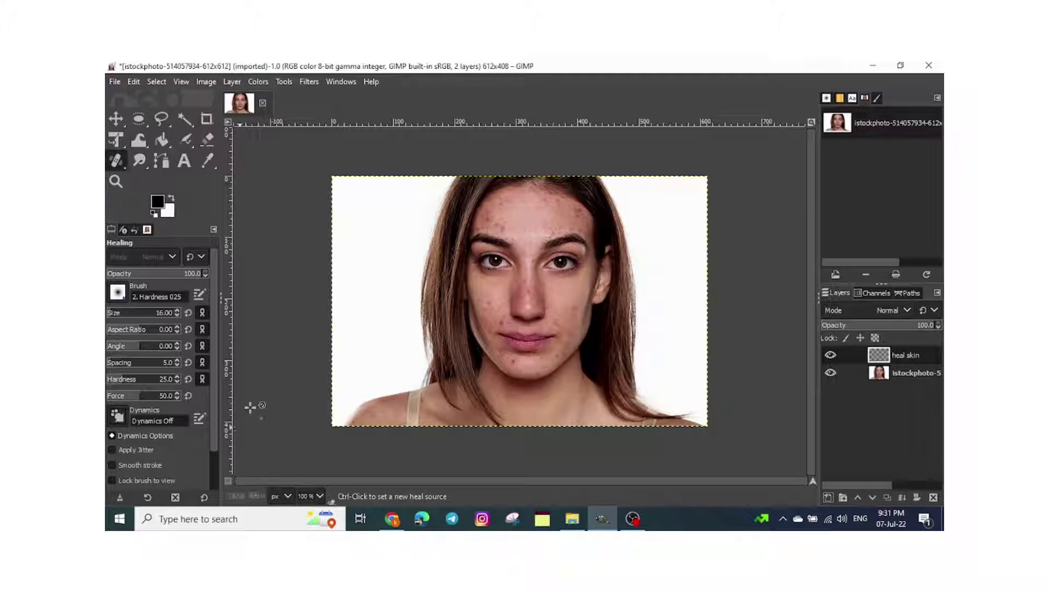
{"action": "scroll", "coordinate": [140, 473], "scroll_direction": "down", "scroll_amount": 2}
{"action": "left_click", "coordinate": [113, 464]}
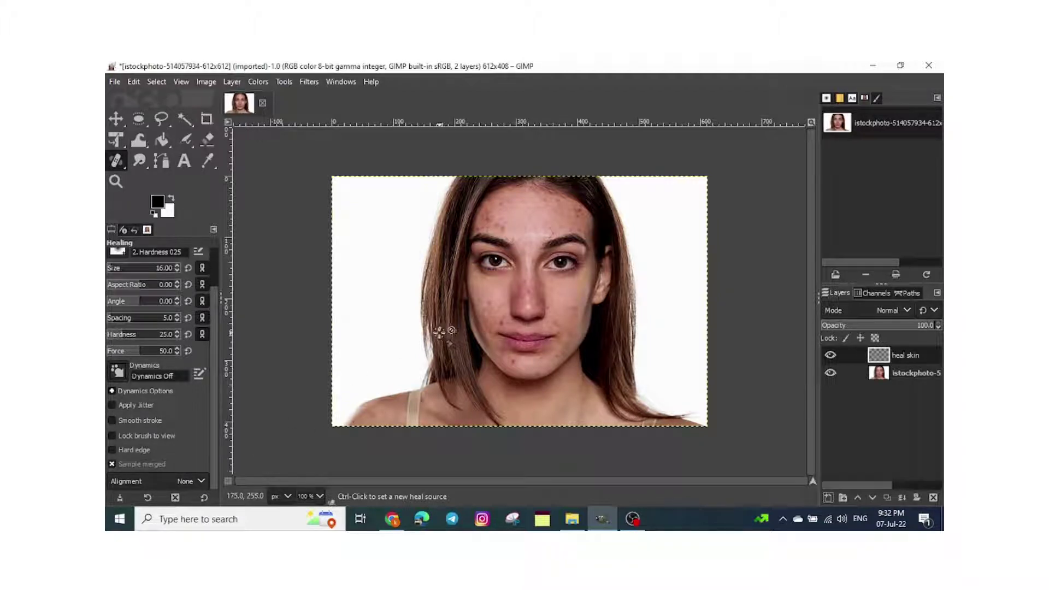
Heal the red spots on the cheek and beside the mouth in the left half of the face, using clean skin below the eye as source
{"action": "key", "text": "ctrl"}
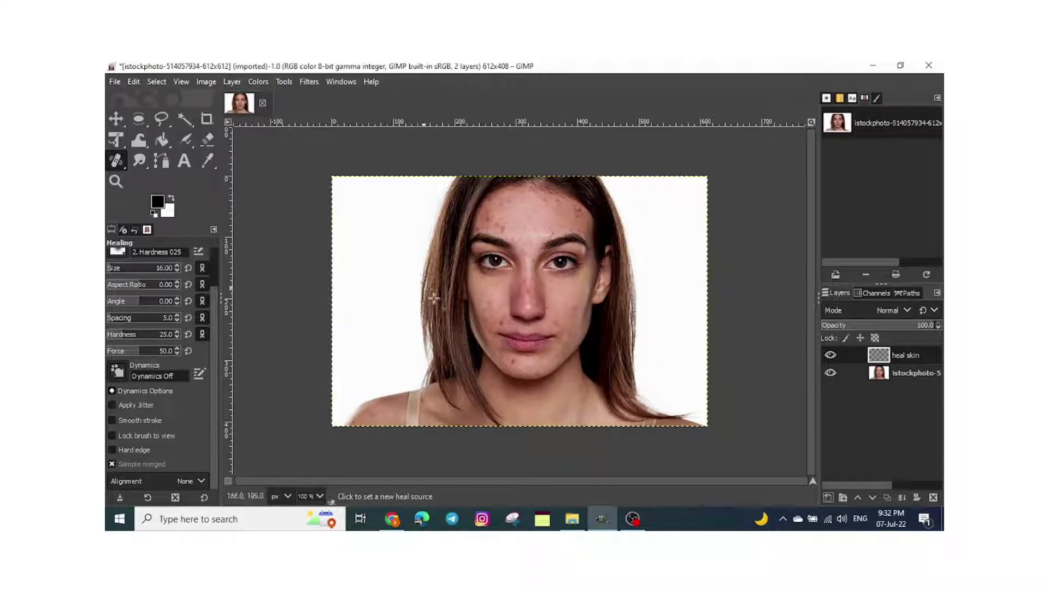
{"action": "scroll", "coordinate": [530, 326], "scroll_direction": "up", "scroll_amount": 4}
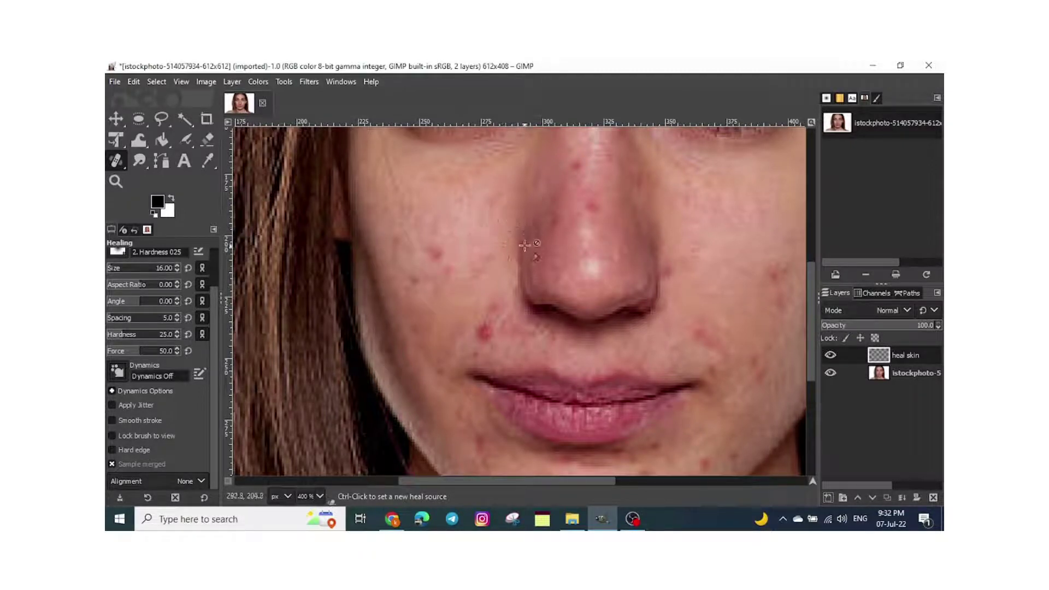
{"action": "mouse_move", "coordinate": [525, 245]}
{"action": "left_mouse_down"}
{"action": "mouse_move", "coordinate": [474, 298]}
{"action": "mouse_move", "coordinate": [507, 318]}
{"action": "mouse_move", "coordinate": [507, 295]}
{"action": "left_mouse_up"}
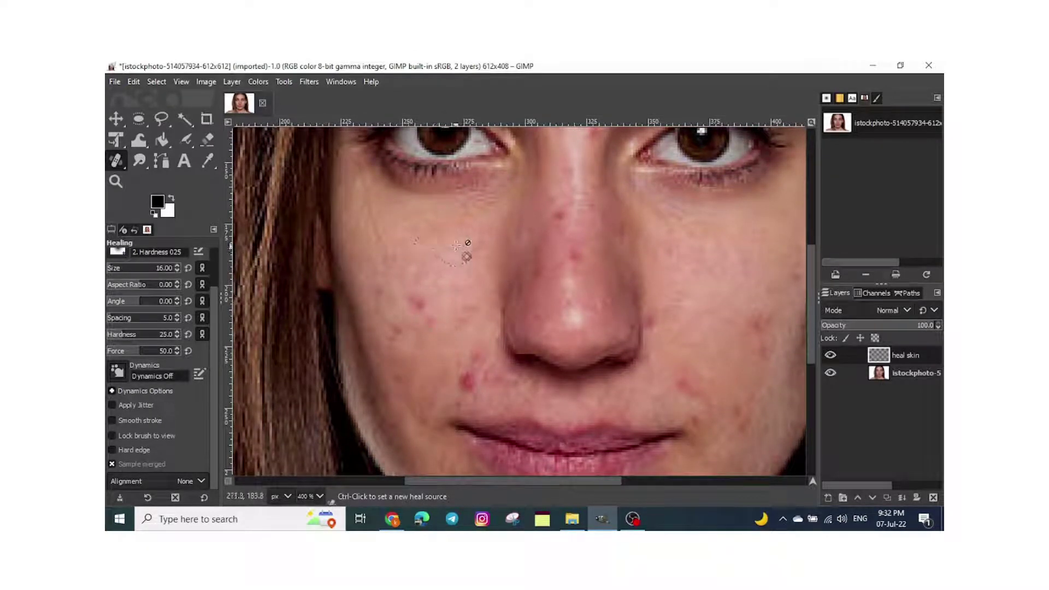
{"action": "key", "text": "ctrl"}
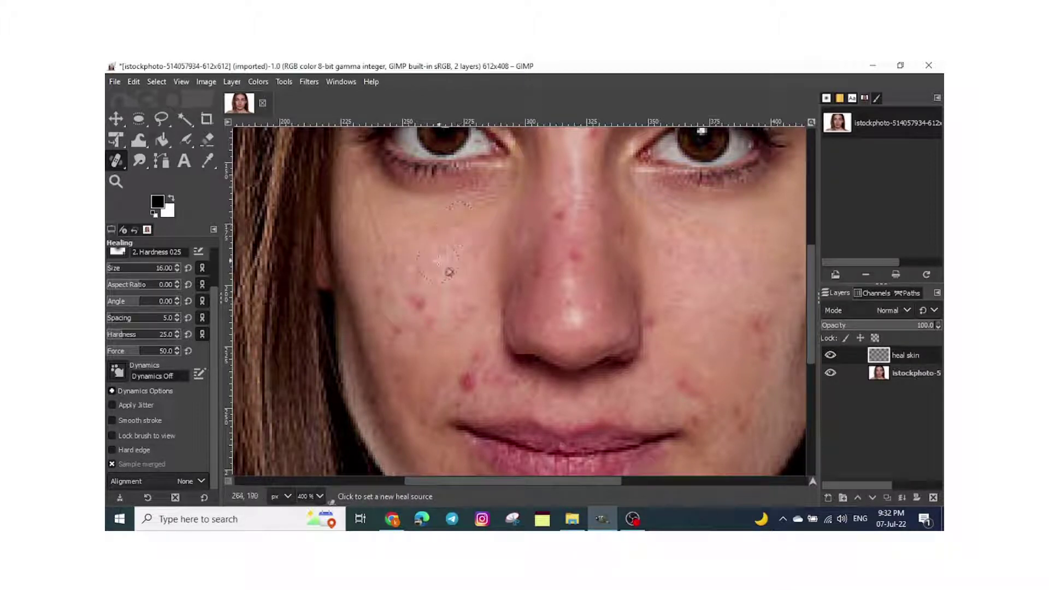
{"action": "left_click", "coordinate": [430, 251], "text": "ctrl"}
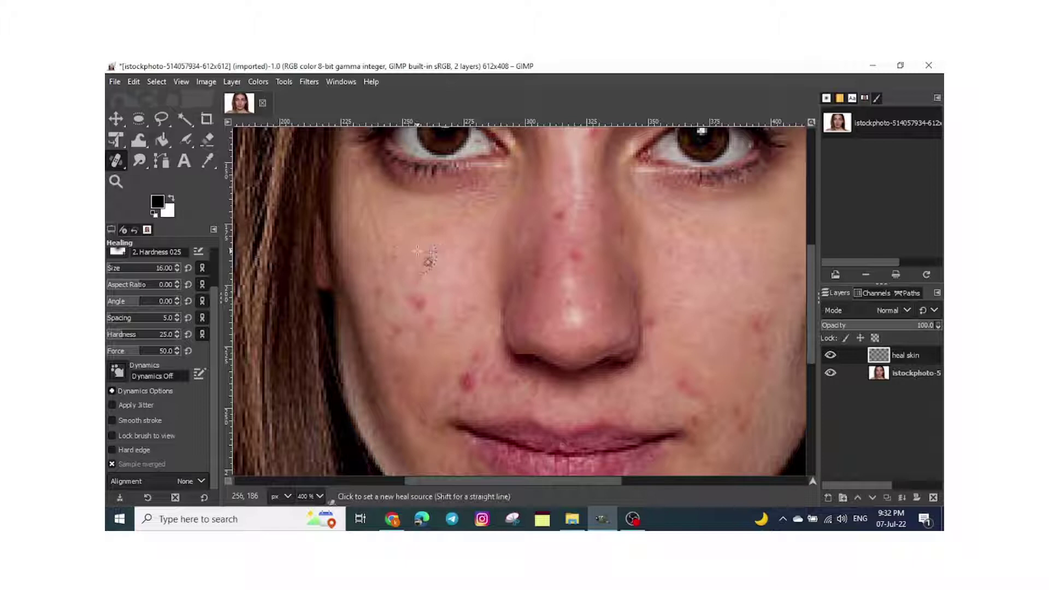
{"action": "left_click", "coordinate": [413, 238], "text": "ctrl"}
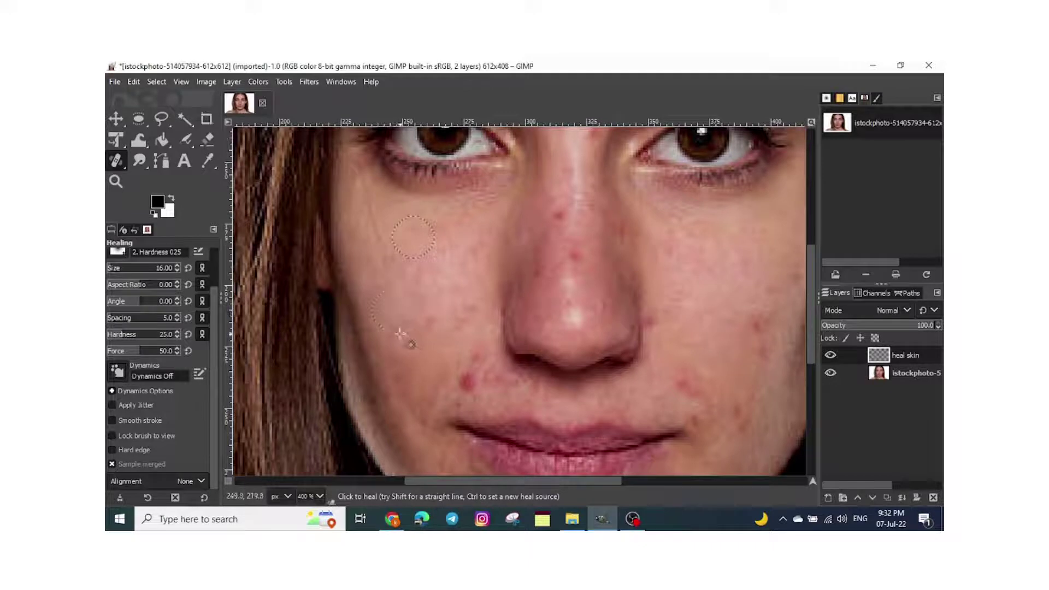
{"action": "left_click", "coordinate": [470, 375]}
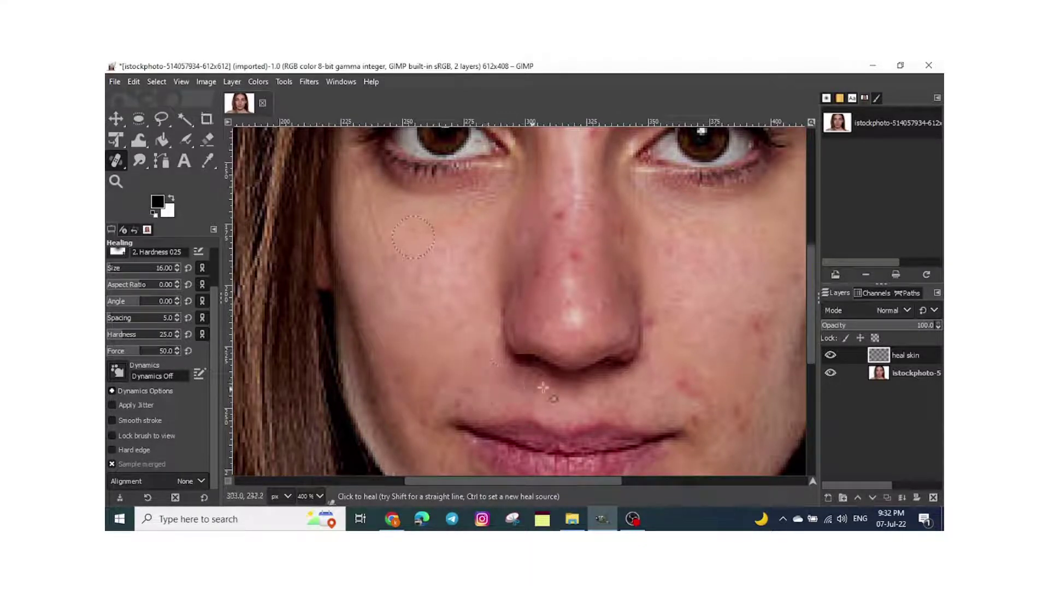
Heal the blemishes on the cheek in the right half of the face, resampling clean skin from the opposite cheek
{"action": "left_click", "coordinate": [740, 426]}
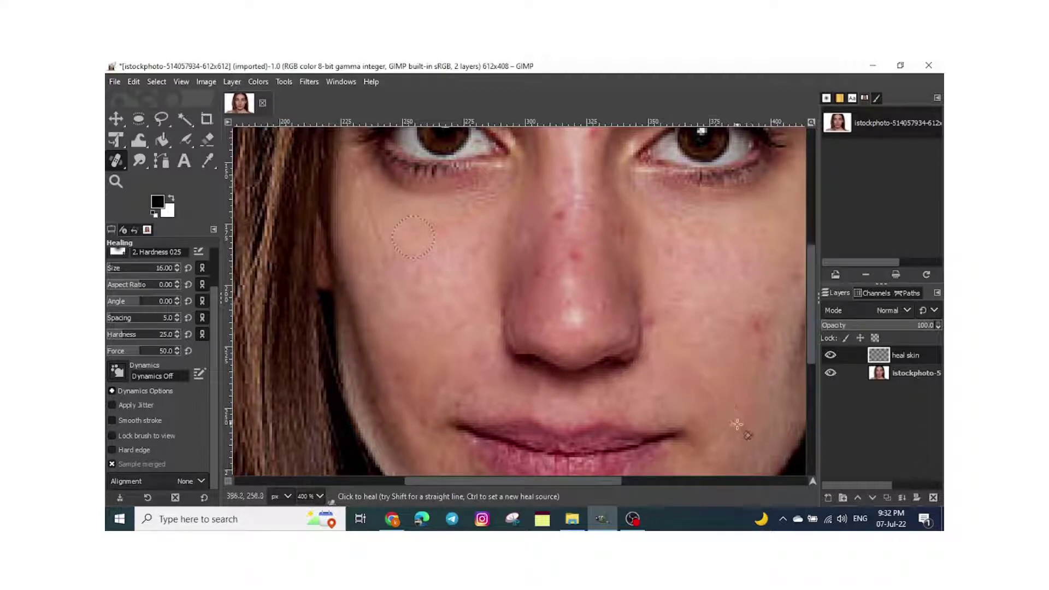
{"action": "left_click", "coordinate": [741, 323]}
{"action": "left_click", "coordinate": [732, 364]}
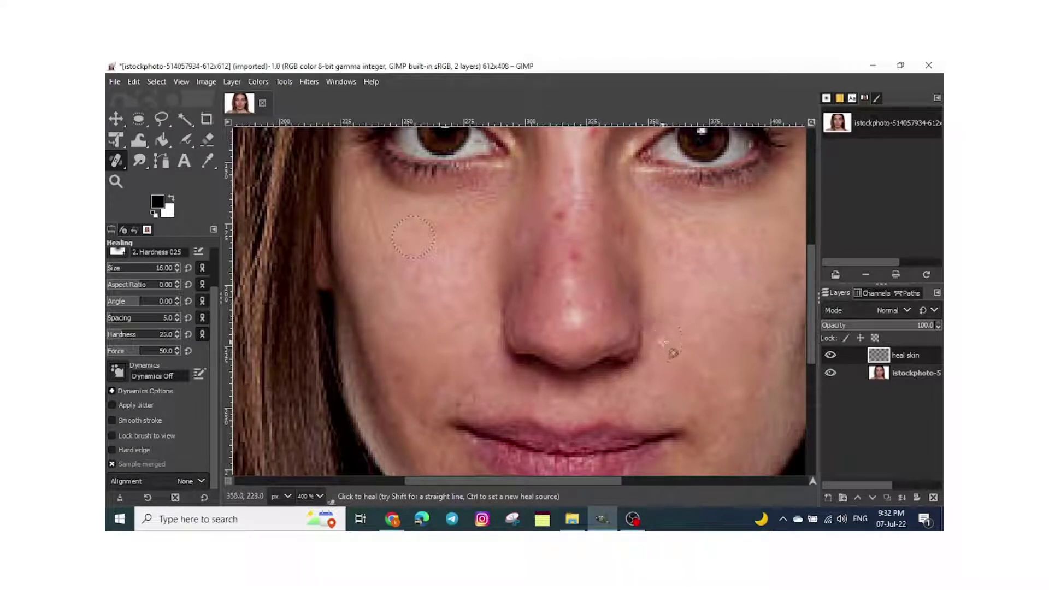
{"action": "key", "text": "ctrl"}
{"action": "left_click", "coordinate": [424, 358], "text": "ctrl"}
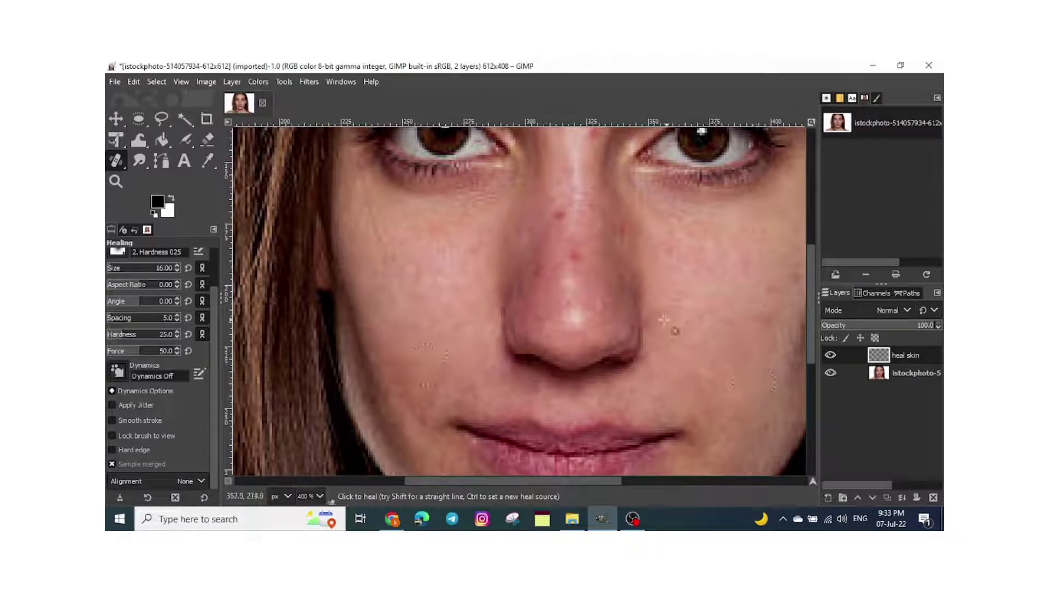
Heal the red spots along the nose using source points on the nose tip and bridge
{"action": "key", "text": "ctrl"}
{"action": "left_click", "coordinate": [607, 303], "text": "ctrl"}
{"action": "left_click", "coordinate": [559, 217]}
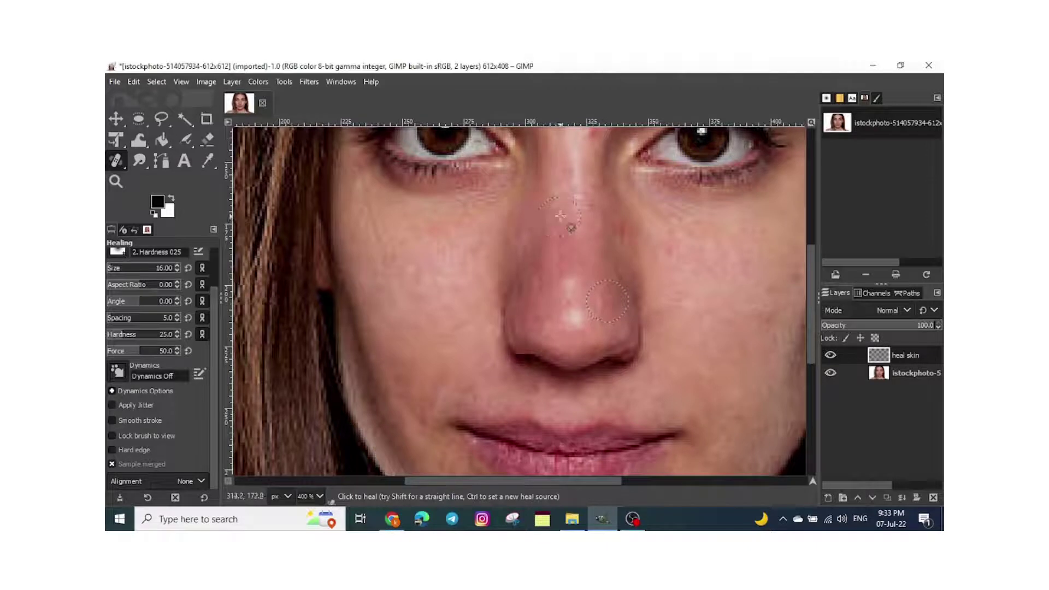
{"action": "key", "text": "ctrl"}
{"action": "left_click", "coordinate": [574, 178], "text": "ctrl"}
{"action": "mouse_move", "coordinate": [577, 268]}
{"action": "left_mouse_down"}
{"action": "mouse_move", "coordinate": [577, 309]}
{"action": "mouse_move", "coordinate": [562, 257]}
{"action": "mouse_move", "coordinate": [570, 209]}
{"action": "mouse_move", "coordinate": [575, 276]}
{"action": "left_mouse_up"}
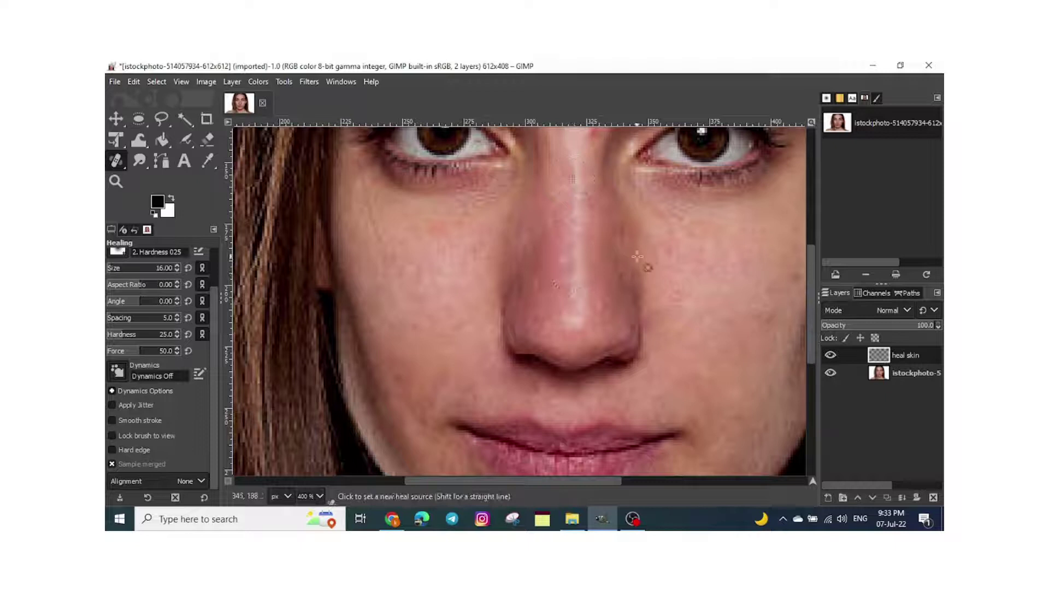
Step back through the undo history, comparing healing states, and return the image to an earlier one
{"action": "scroll", "coordinate": [648, 267], "scroll_direction": "down", "scroll_amount": 3}
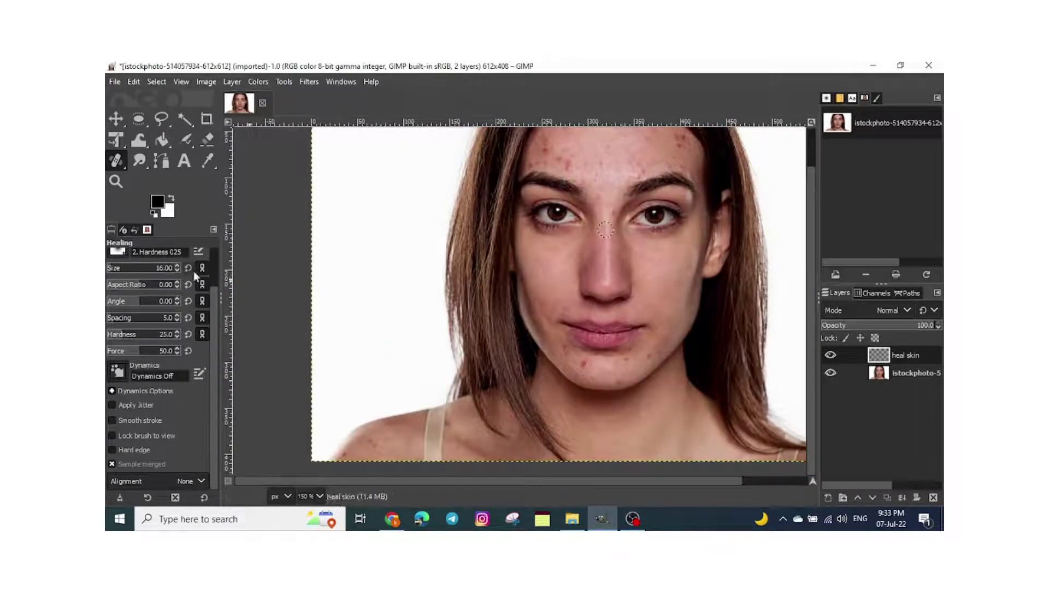
{"action": "left_click", "coordinate": [134, 232]}
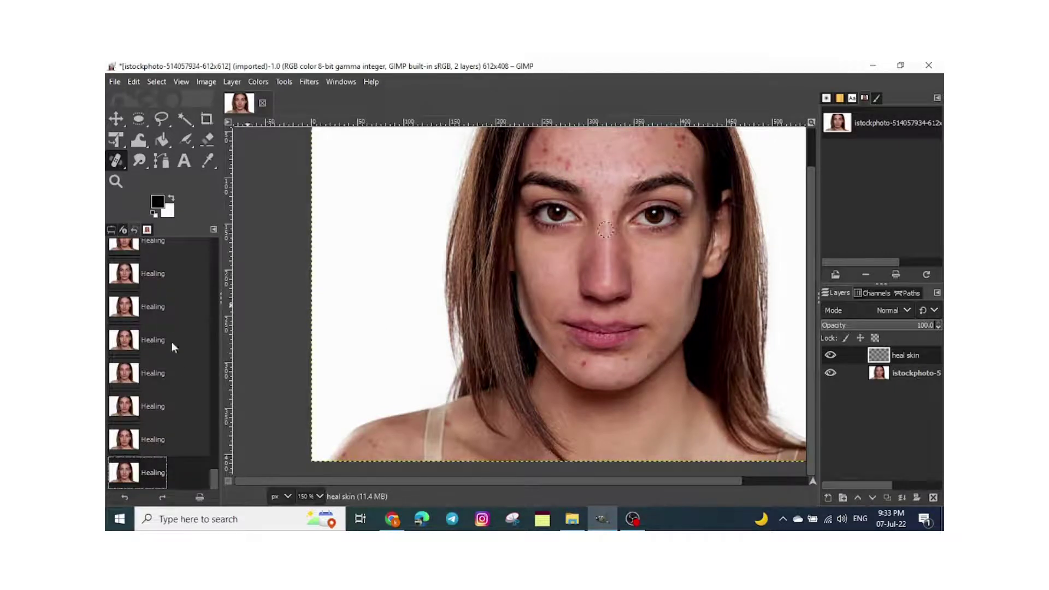
{"action": "left_click", "coordinate": [134, 340]}
{"action": "left_click", "coordinate": [125, 306]}
{"action": "left_click", "coordinate": [118, 273]}
{"action": "scroll", "coordinate": [168, 359], "scroll_direction": "up", "scroll_amount": 4}
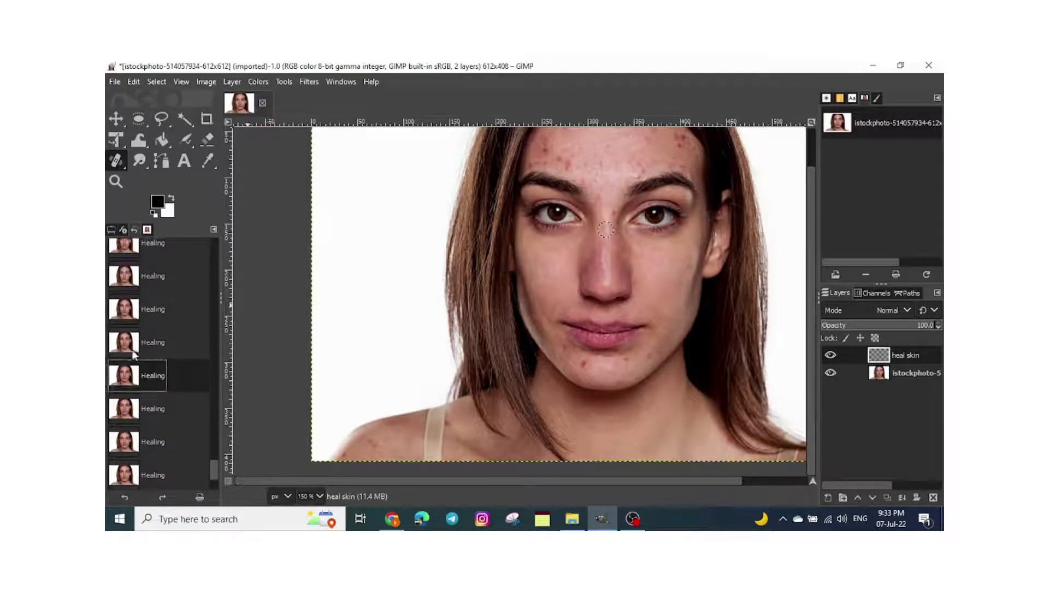
{"action": "left_click", "coordinate": [135, 309]}
{"action": "left_click", "coordinate": [124, 274]}
{"action": "scroll", "coordinate": [159, 372], "scroll_direction": "up", "scroll_amount": 4}
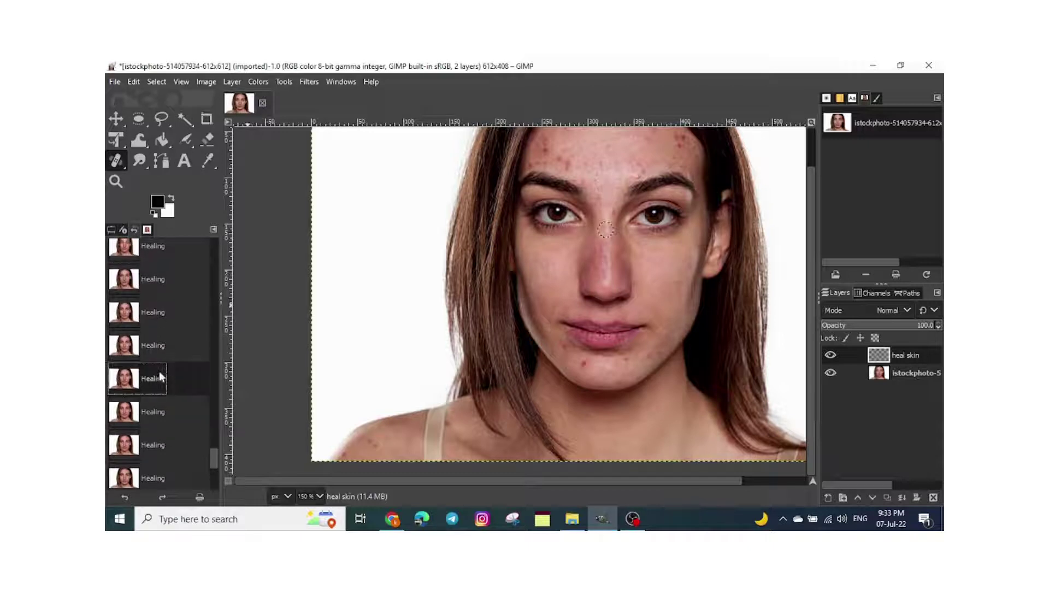
{"action": "left_click", "coordinate": [128, 280]}
{"action": "scroll", "coordinate": [143, 300], "scroll_direction": "up", "scroll_amount": 2}
{"action": "scroll", "coordinate": [140, 322], "scroll_direction": "up", "scroll_amount": 2}
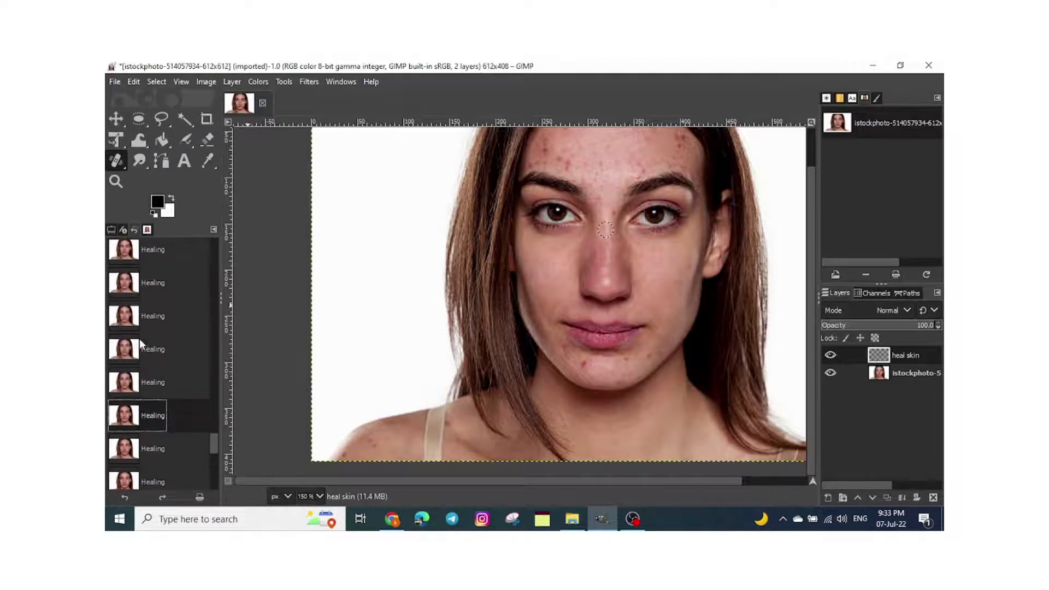
{"action": "left_click", "coordinate": [140, 338]}
{"action": "left_click", "coordinate": [124, 304]}
{"action": "scroll", "coordinate": [172, 367], "scroll_direction": "up", "scroll_amount": 3}
{"action": "left_click", "coordinate": [141, 320]}
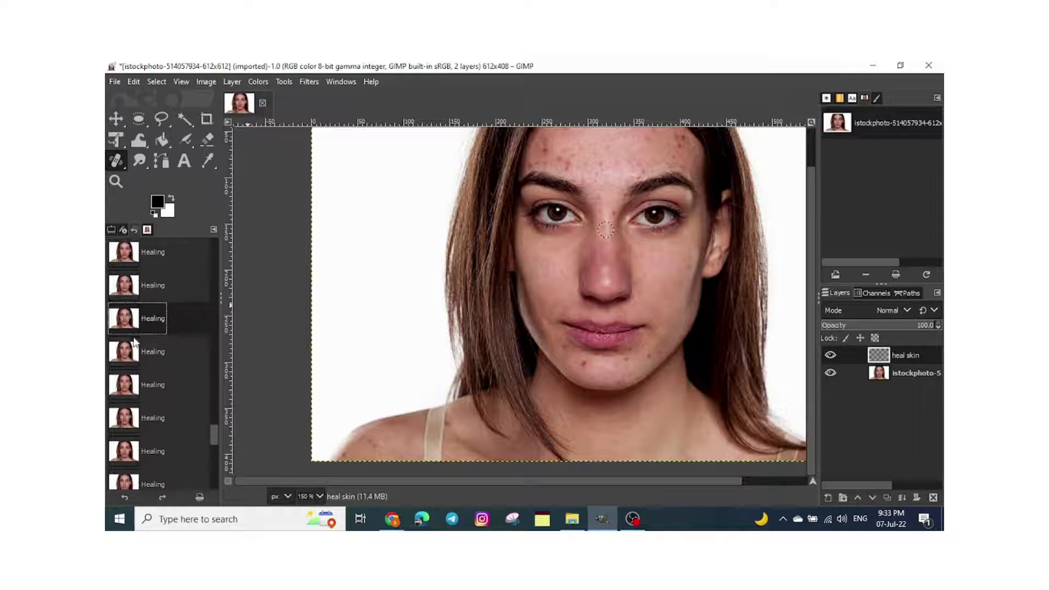
{"action": "scroll", "coordinate": [121, 322], "scroll_direction": "up", "scroll_amount": 2}
{"action": "left_click", "coordinate": [116, 310]}
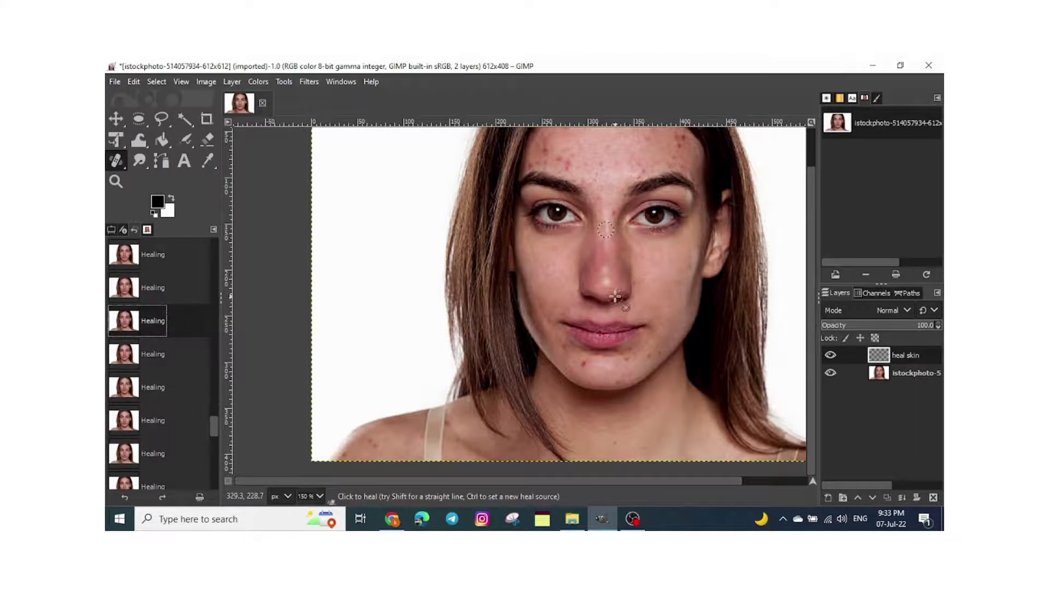
Heal the blemishes on the chin and below the mouth corners using clean skin sampled from the cheek in the right half of the face
{"action": "scroll", "coordinate": [579, 358], "scroll_direction": "up", "scroll_amount": 3}
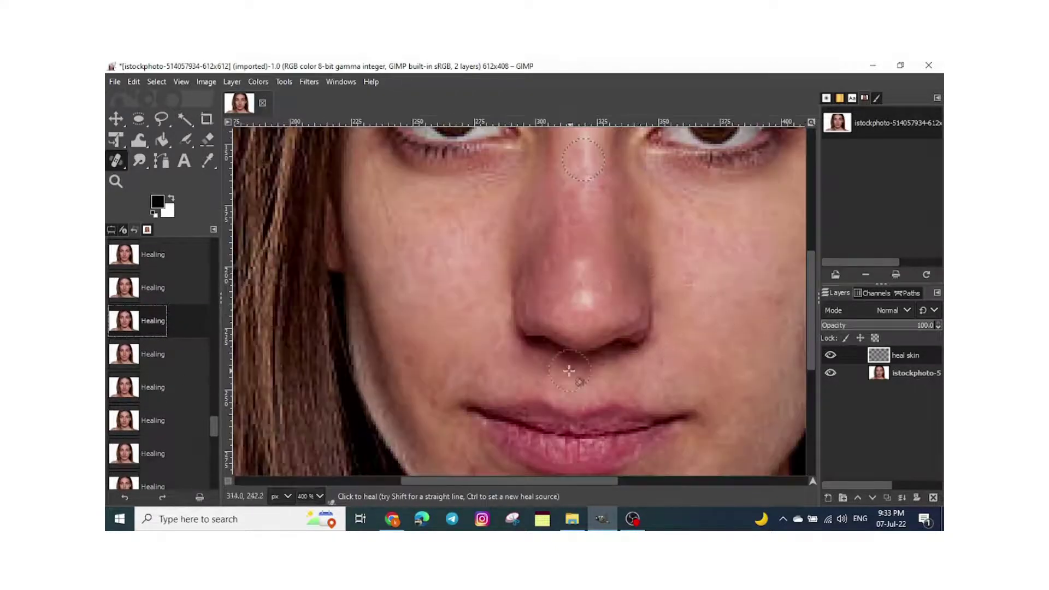
{"action": "scroll", "coordinate": [555, 350], "scroll_direction": "down", "scroll_amount": 4}
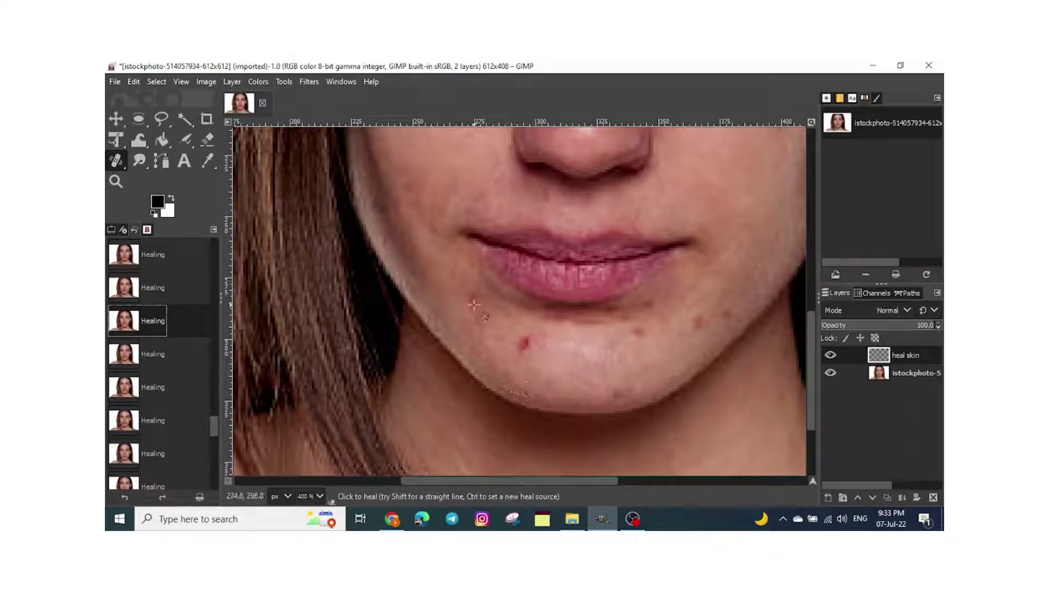
{"action": "left_click", "coordinate": [738, 180], "text": "ctrl"}
{"action": "left_click", "coordinate": [705, 328]}
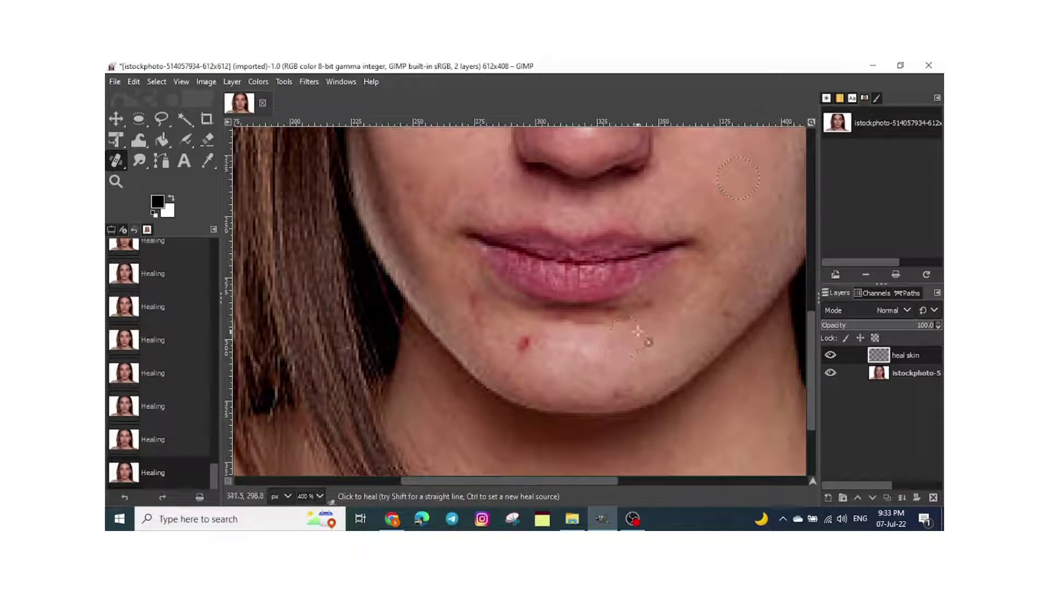
{"action": "left_click", "coordinate": [527, 346]}
{"action": "left_click", "coordinate": [470, 300]}
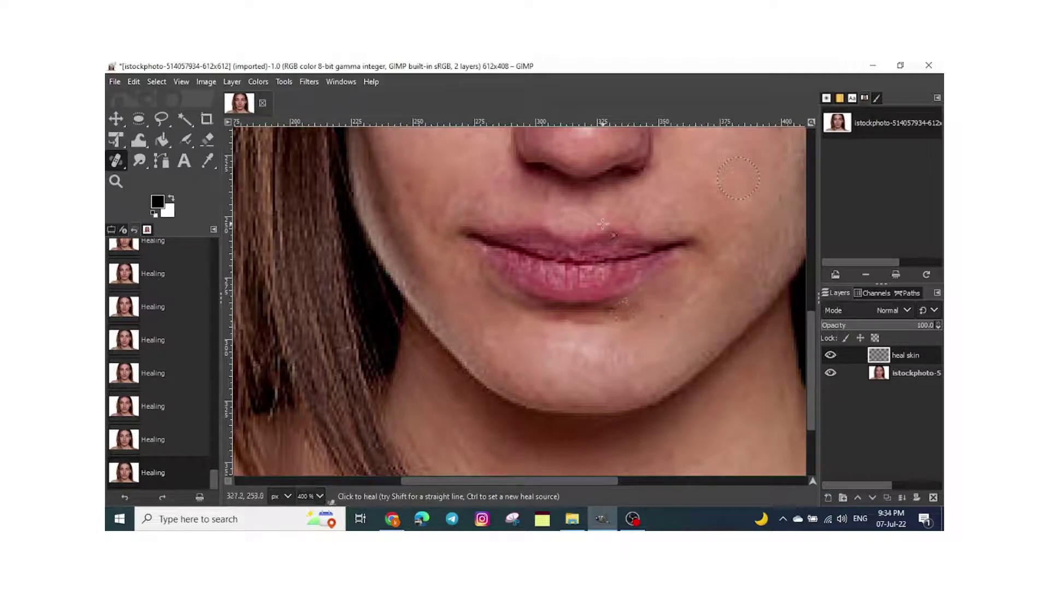
Heal the skin just below the lower lip with skin sampled above the upper lip, and revert the last strokes in the undo history
{"action": "left_click", "coordinate": [530, 196], "text": "ctrl"}
{"action": "left_click_drag", "start_coordinate": [547, 322], "coordinate": [623, 311]}
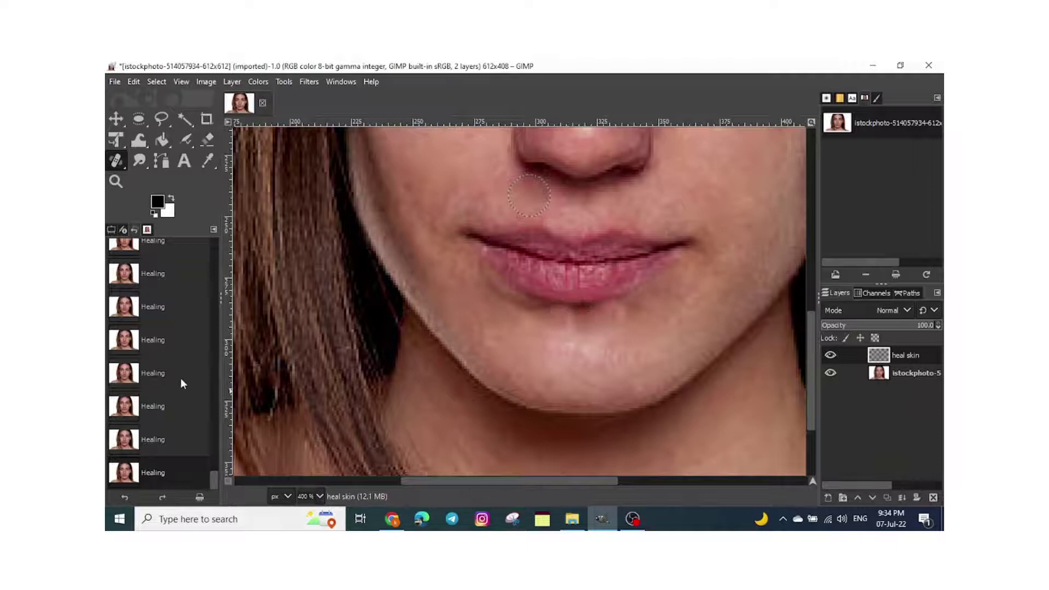
{"action": "left_click", "coordinate": [145, 408]}
{"action": "left_click", "coordinate": [156, 371]}
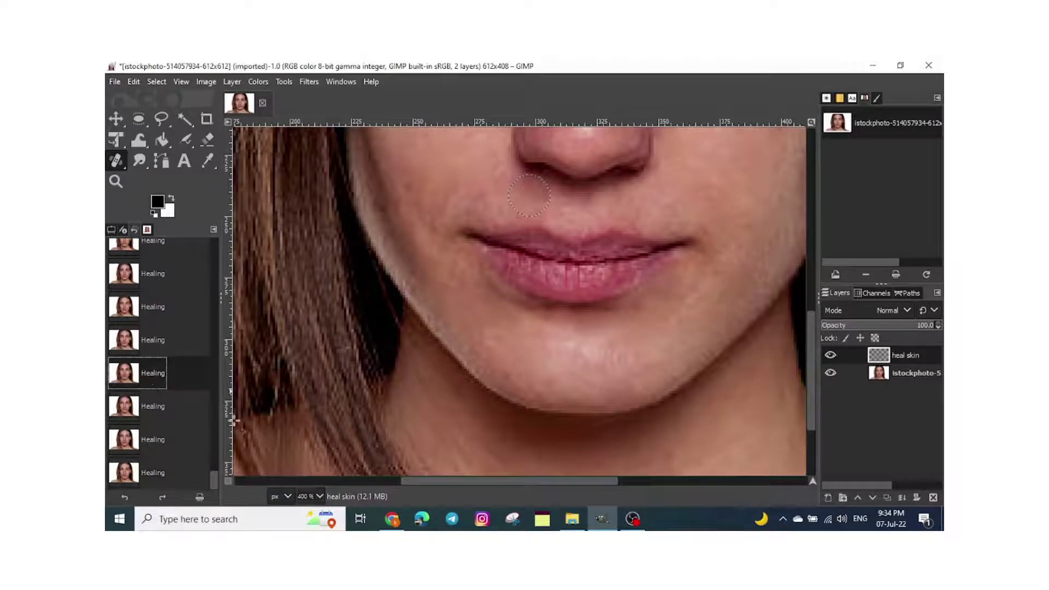
Heal the red spots on the nose bridge and between the eyebrows using the clean skin just above the brow gap
{"action": "scroll", "coordinate": [703, 328], "scroll_direction": "down", "scroll_amount": 3}
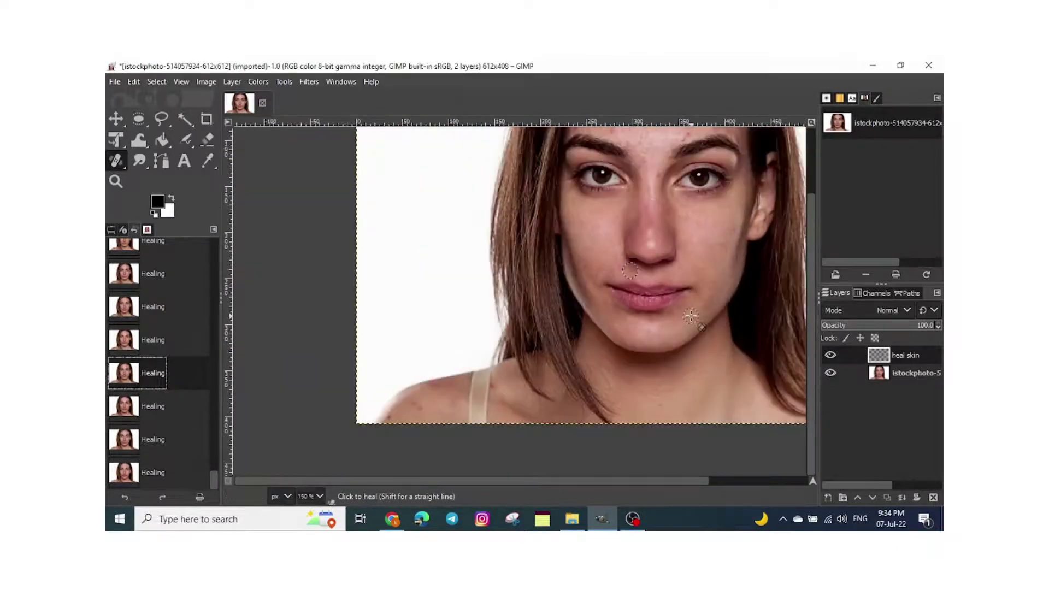
{"action": "scroll", "coordinate": [695, 328], "scroll_direction": "up", "scroll_amount": 3}
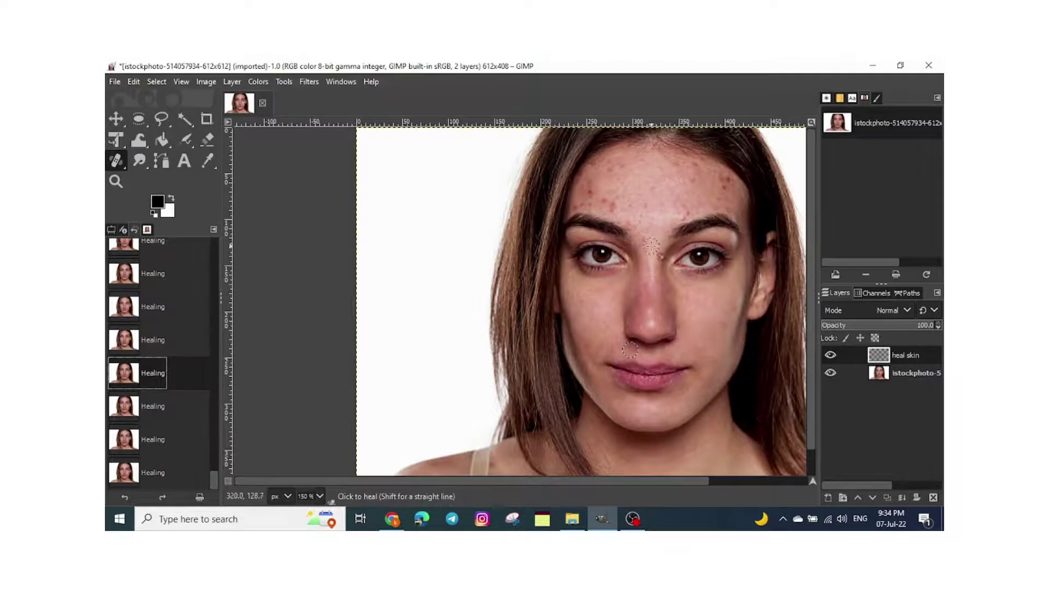
{"action": "scroll", "coordinate": [652, 246], "scroll_direction": "up", "scroll_amount": 3}
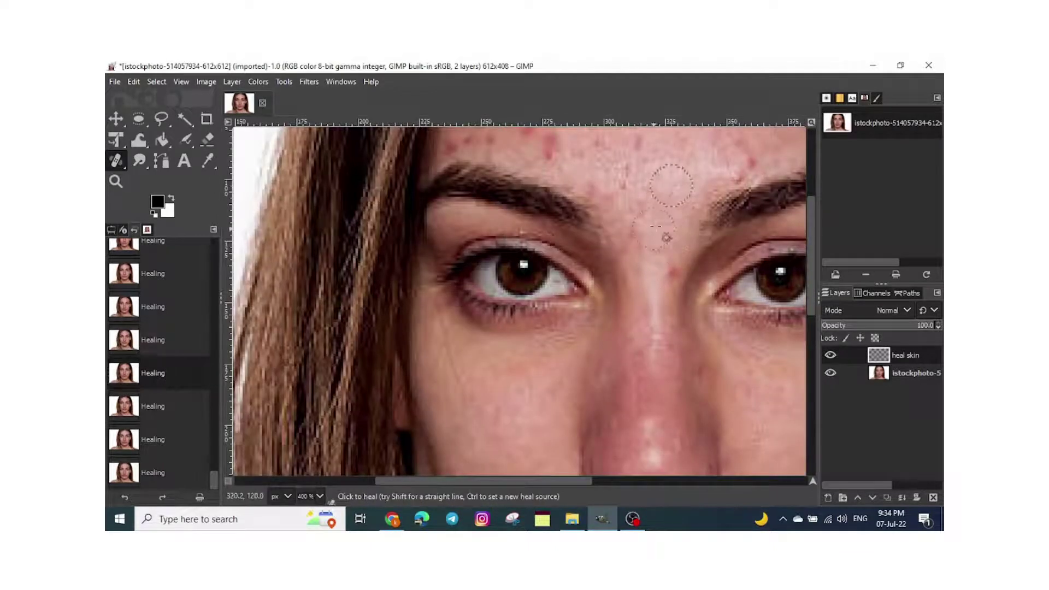
{"action": "left_click", "coordinate": [677, 270]}
{"action": "left_click", "coordinate": [671, 269]}
{"action": "left_click", "coordinate": [630, 235]}
{"action": "left_click", "coordinate": [619, 217]}
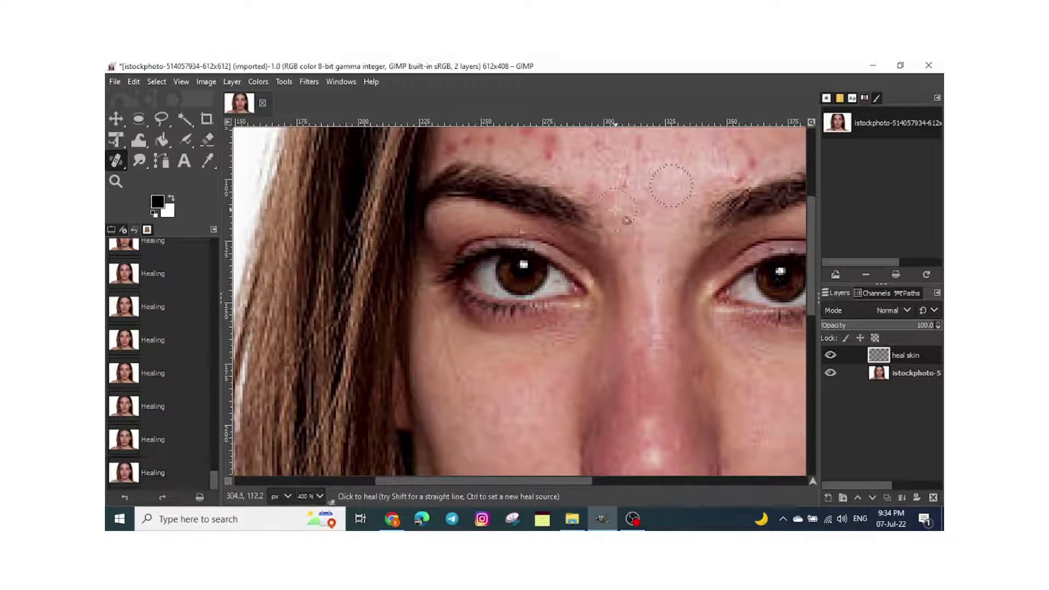
{"action": "left_click", "coordinate": [616, 210]}
{"action": "left_click", "coordinate": [620, 194]}
{"action": "left_click", "coordinate": [626, 190]}
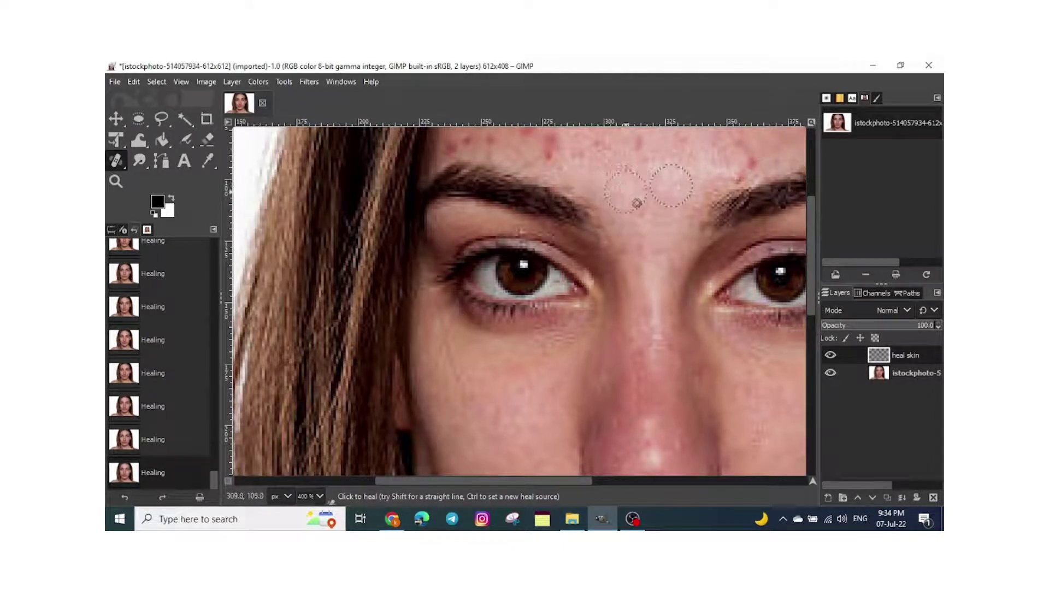
Sample clean skin from the middle of the forehead and heal the spots above both eyebrows and across the central forehead
{"action": "scroll", "coordinate": [645, 213], "scroll_direction": "up", "scroll_amount": 3}
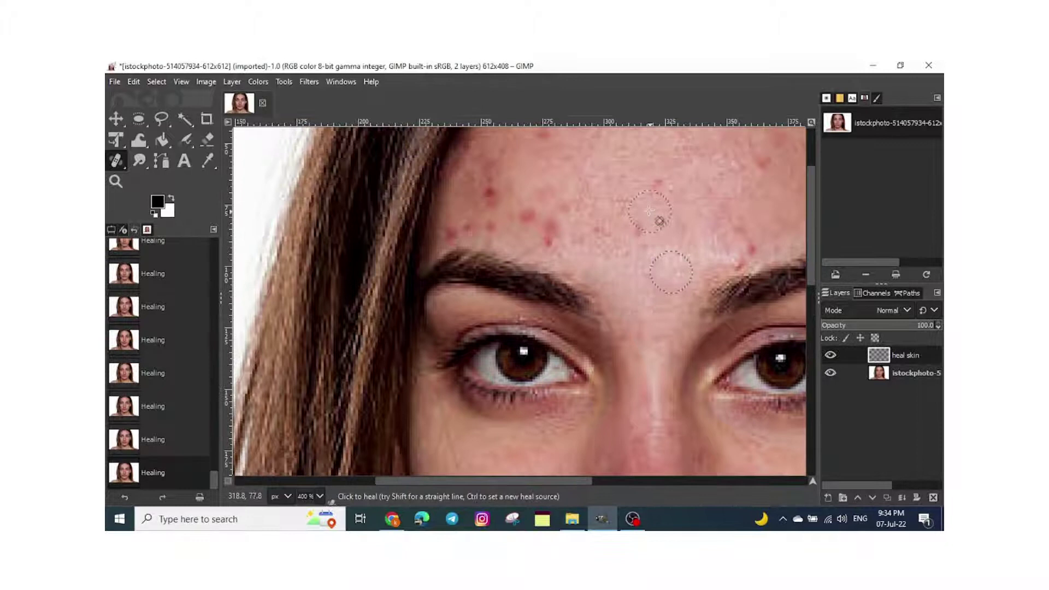
{"action": "left_click", "coordinate": [608, 171], "text": "ctrl"}
{"action": "left_click", "coordinate": [548, 237]}
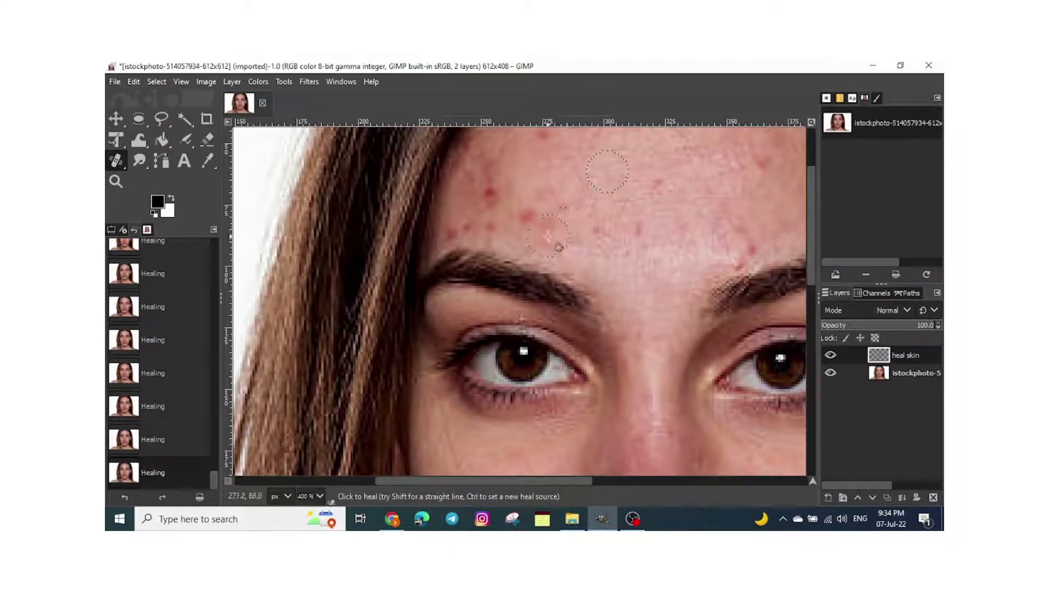
{"action": "left_click", "coordinate": [613, 241]}
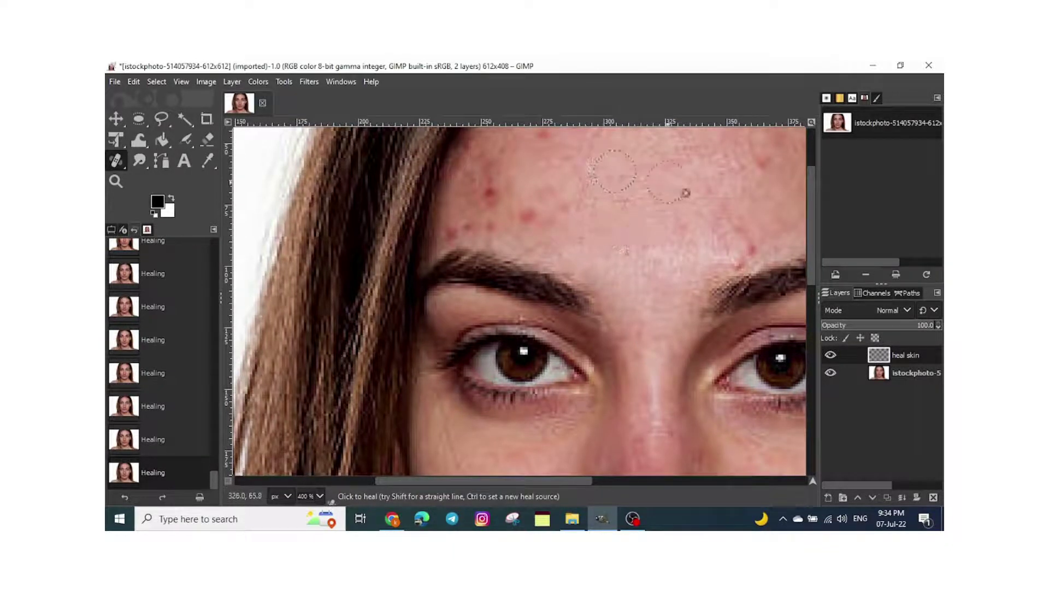
{"action": "left_click", "coordinate": [738, 257]}
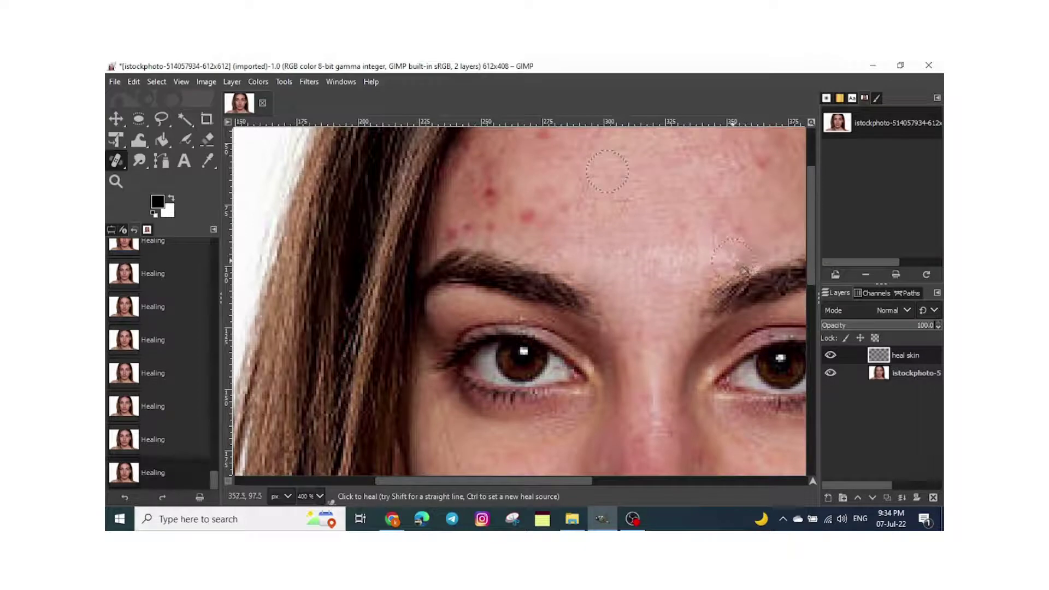
{"action": "left_click", "coordinate": [765, 163]}
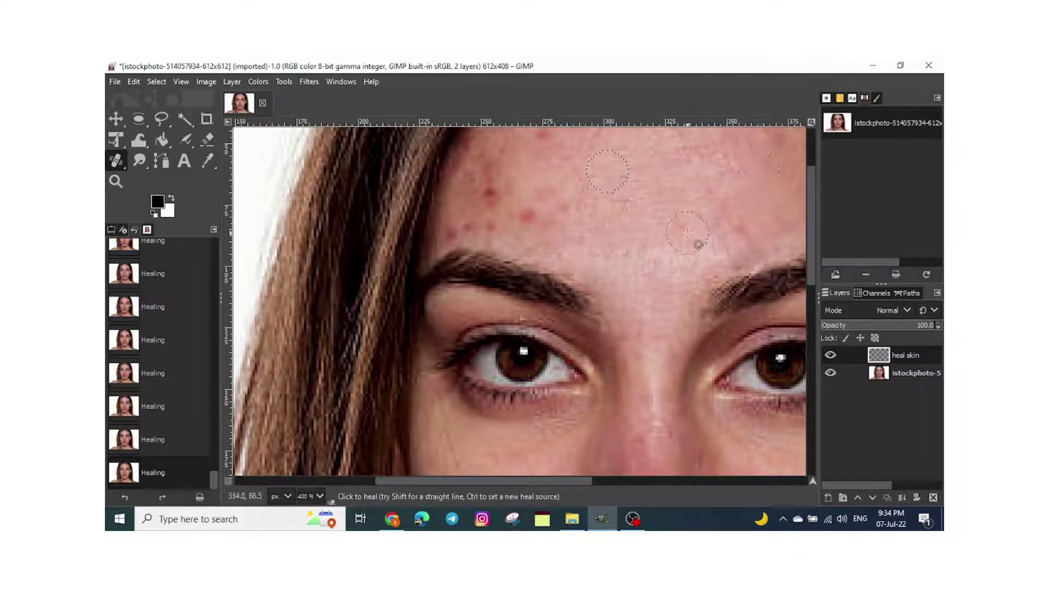
Heal the remaining spots on the left half of the forehead and below the hairline on its right half, keeping the mid-forehead source
{"action": "left_click", "coordinate": [533, 219]}
{"action": "left_click", "coordinate": [504, 230]}
{"action": "left_click", "coordinate": [492, 192]}
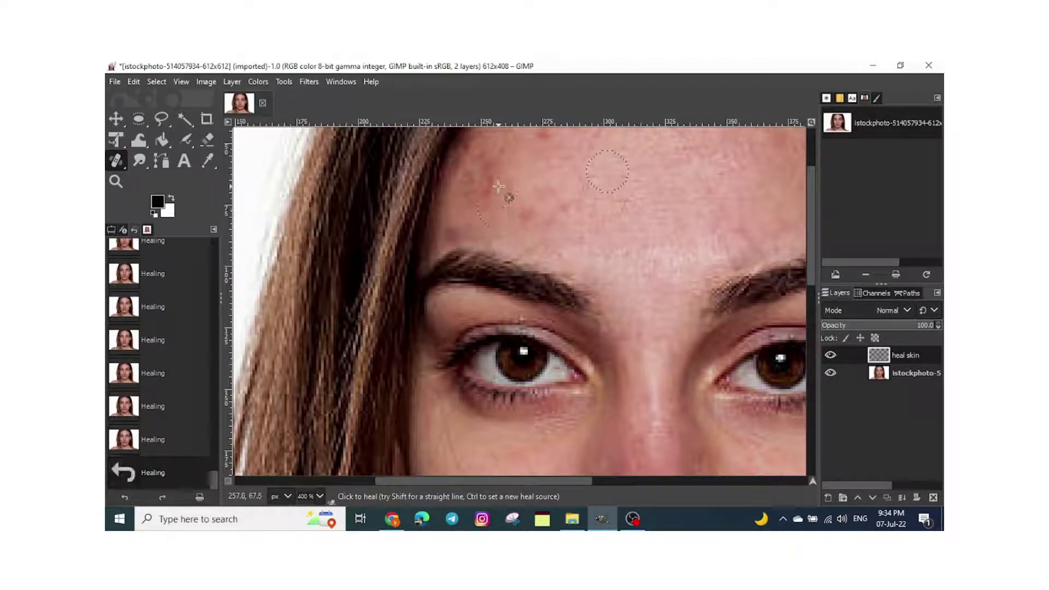
{"action": "scroll", "coordinate": [701, 293], "scroll_direction": "up", "scroll_amount": 3}
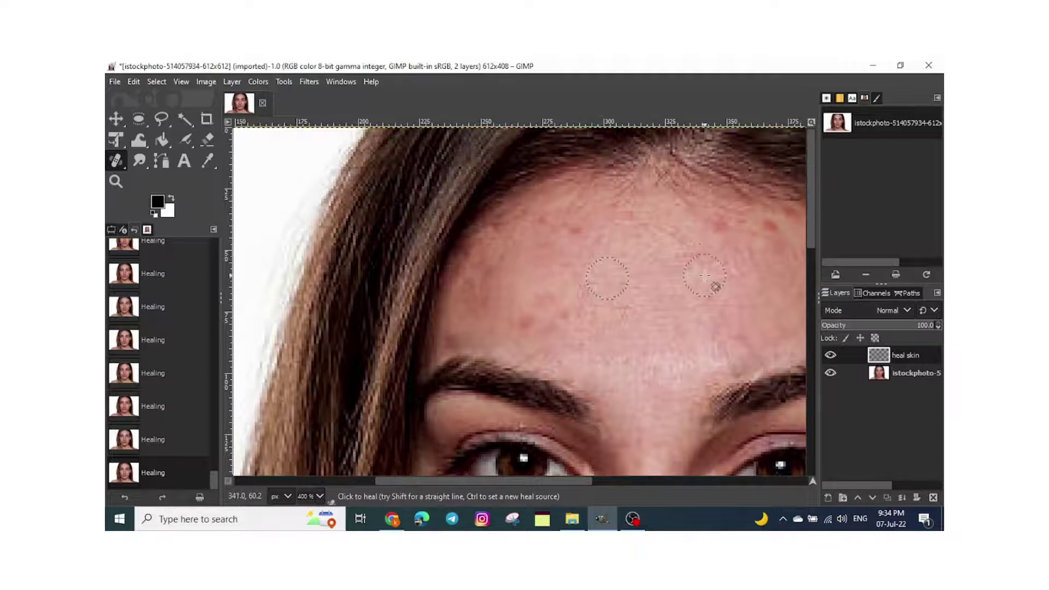
{"action": "left_click", "coordinate": [537, 320]}
{"action": "left_click", "coordinate": [719, 234]}
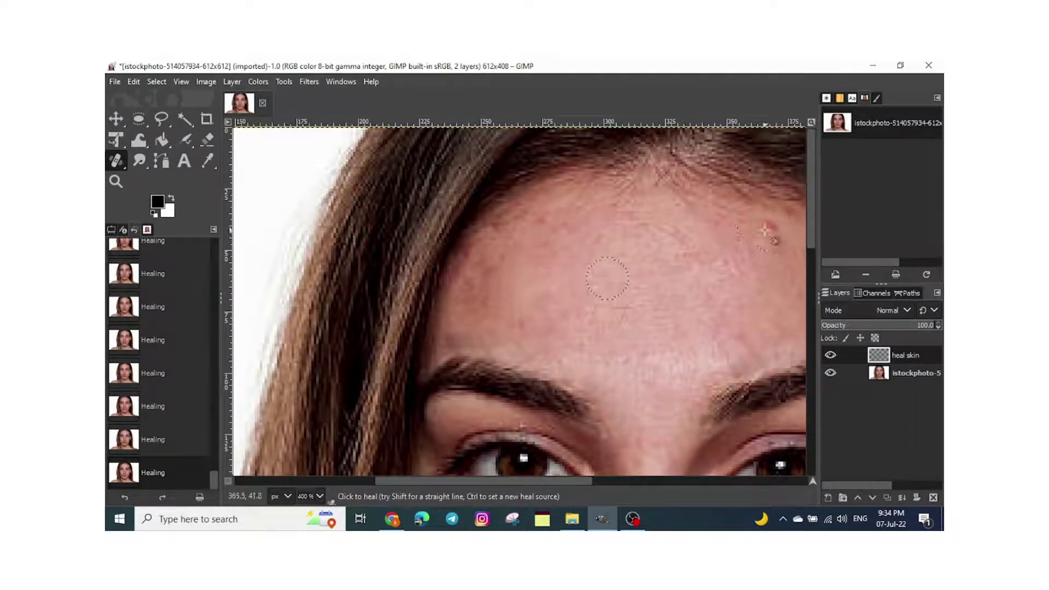
{"action": "left_click", "coordinate": [769, 231]}
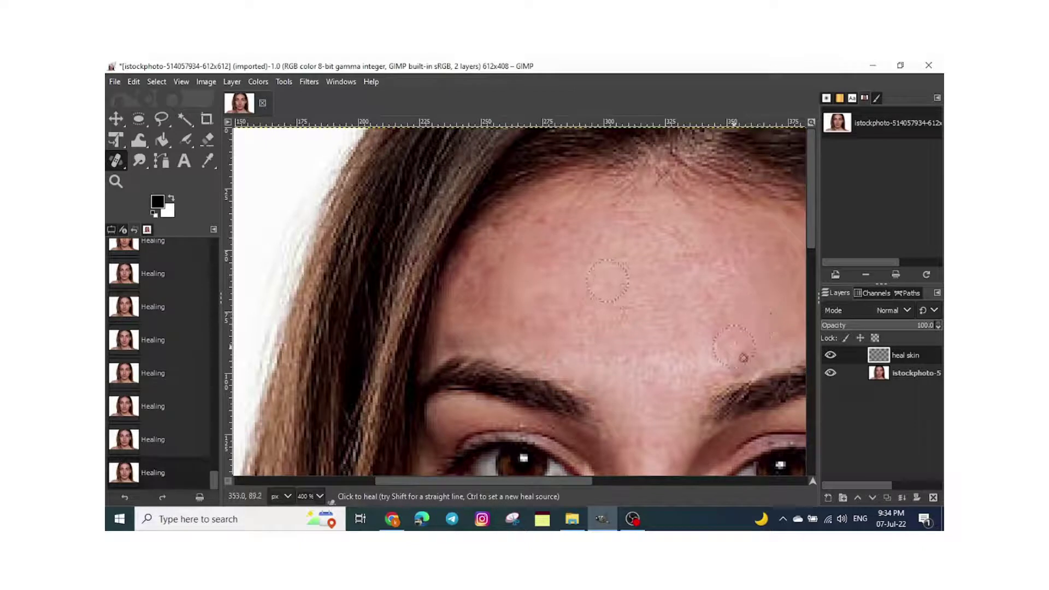
Heal the acne cluster at the right temple and above the right eyebrow using clean skin sampled from the adjacent forehead
{"action": "left_click_drag", "start_coordinate": [690, 303], "coordinate": [520, 307]}
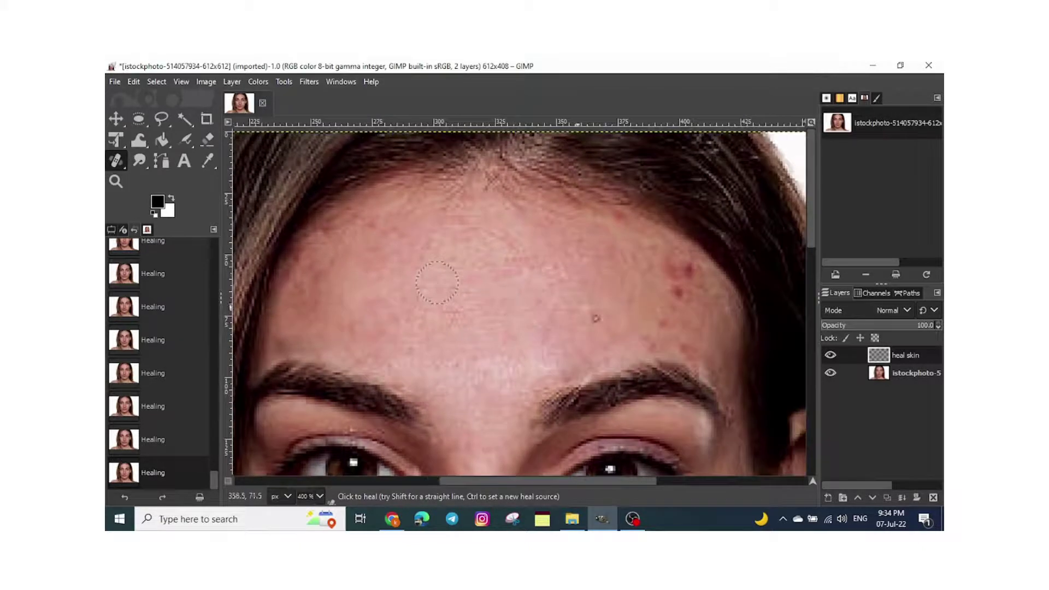
{"action": "key", "text": "ctrl"}
{"action": "left_click", "coordinate": [618, 293], "text": "ctrl"}
{"action": "left_click", "coordinate": [687, 278]}
{"action": "left_click", "coordinate": [690, 274]}
{"action": "left_click", "coordinate": [700, 336]}
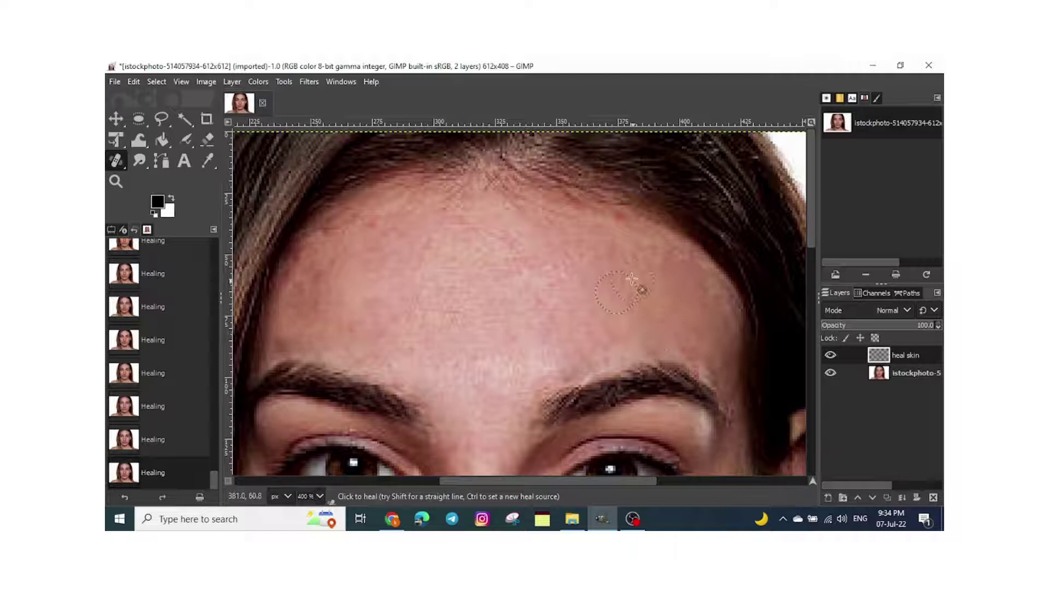
Heal the marks on the outer cheek near the ear using clean skin sampled from the middle of the same cheek
{"action": "scroll", "coordinate": [423, 318], "scroll_direction": "down", "scroll_amount": 2, "text": "ctrl"}
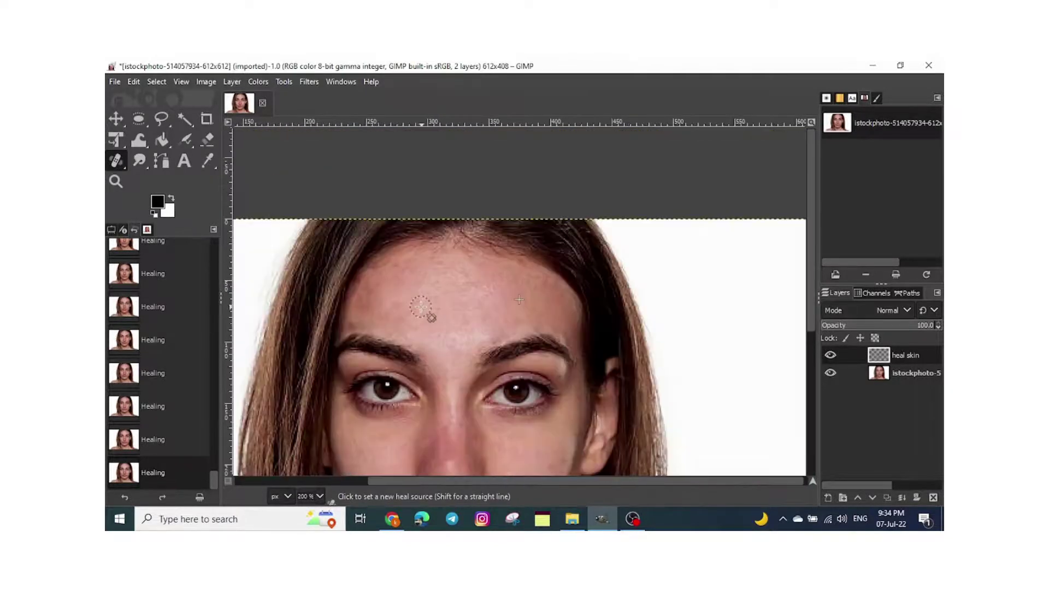
{"action": "scroll", "coordinate": [422, 311], "scroll_direction": "down", "scroll_amount": 5}
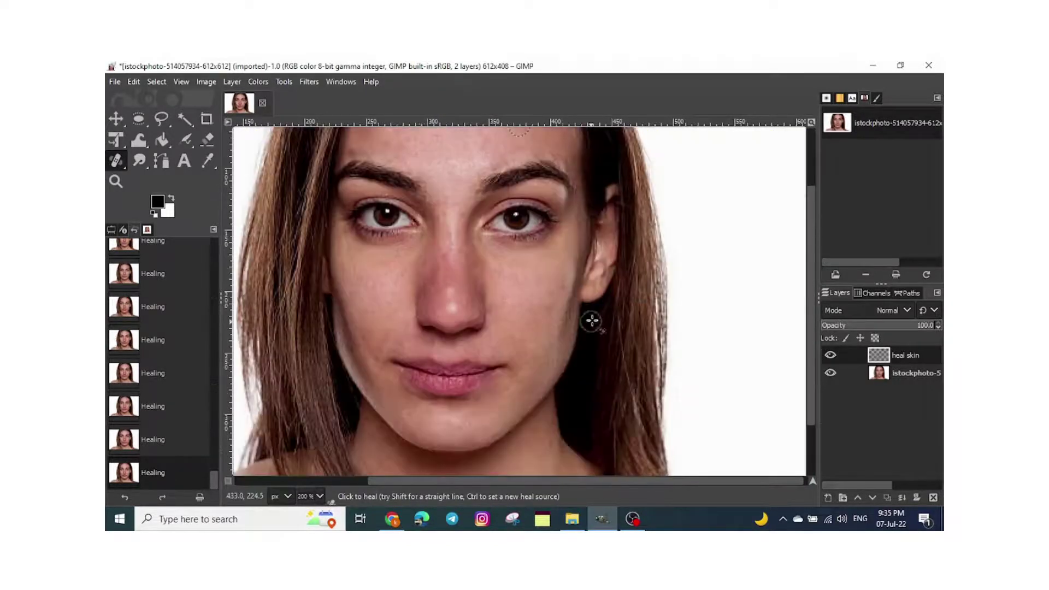
{"action": "scroll", "coordinate": [585, 309], "scroll_direction": "up", "scroll_amount": 1, "text": "ctrl"}
{"action": "scroll", "coordinate": [578, 354], "scroll_direction": "up", "scroll_amount": 1, "text": "ctrl"}
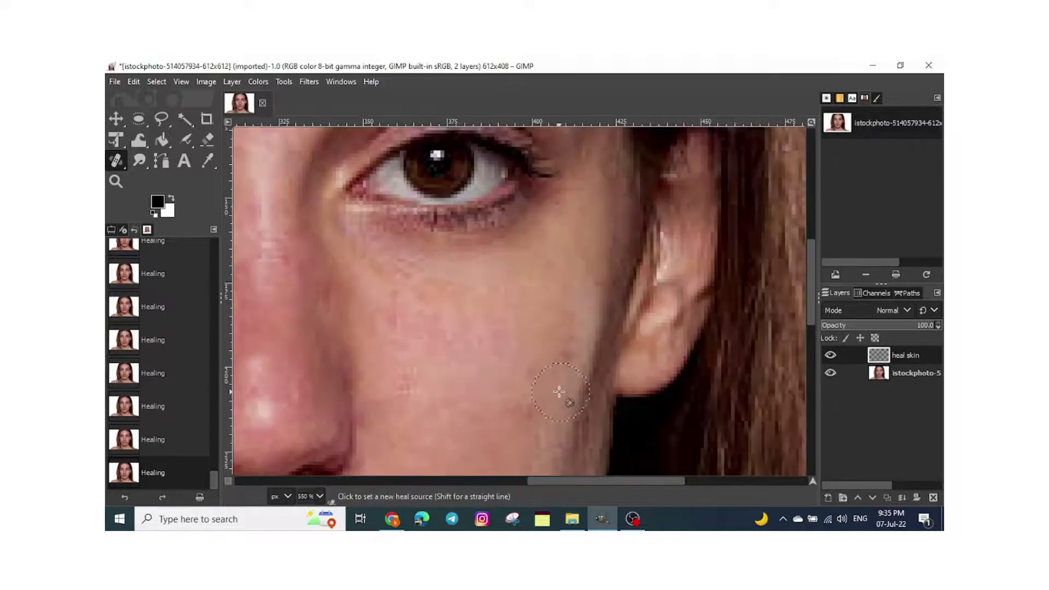
{"action": "left_click", "coordinate": [466, 355], "text": "ctrl"}
{"action": "left_click", "coordinate": [532, 401]}
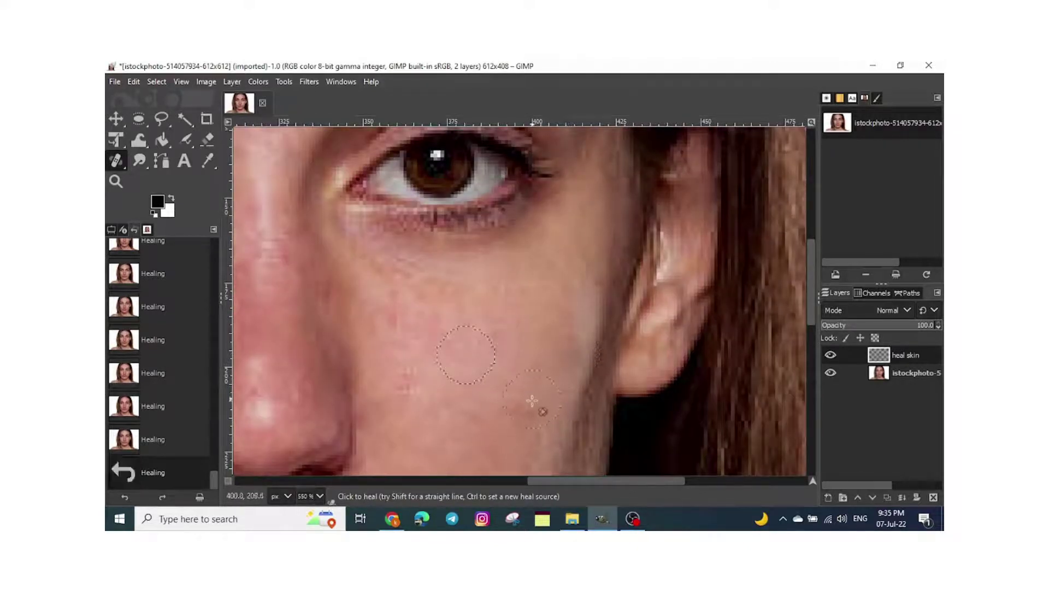
Heal the skin under both eyes, including the area by the outer corner of the right-hand eye
{"action": "scroll", "coordinate": [425, 306], "scroll_direction": "down", "scroll_amount": 3, "text": "ctrl"}
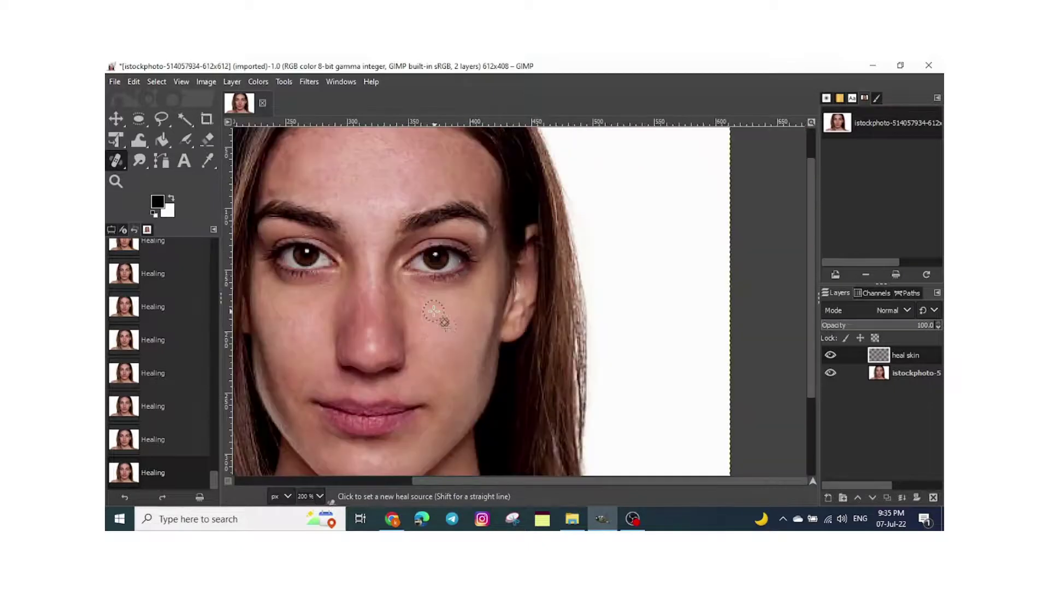
{"action": "left_click_drag", "start_coordinate": [435, 312], "coordinate": [648, 354]}
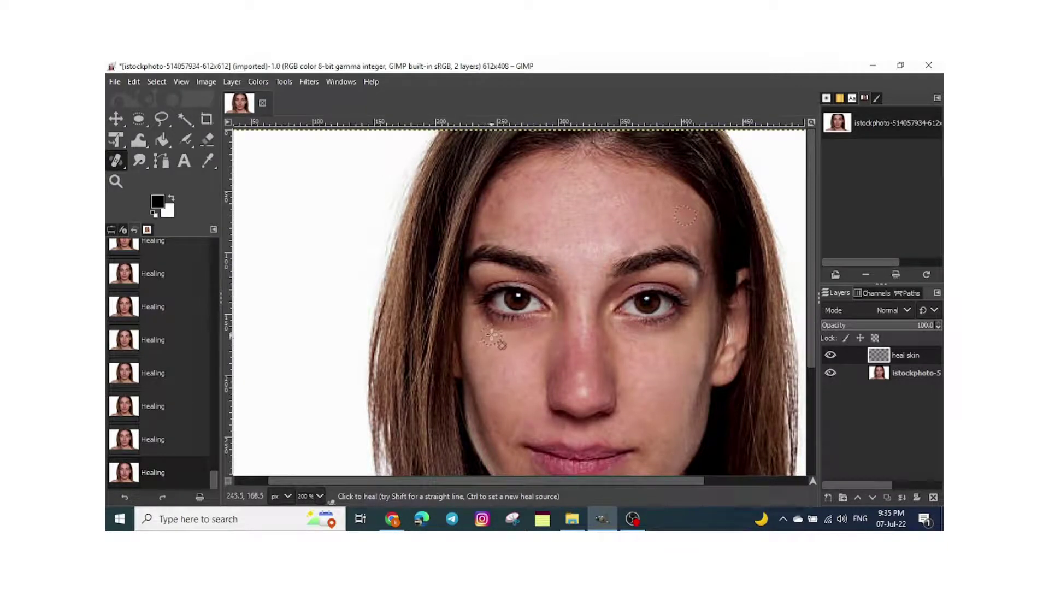
{"action": "left_click", "coordinate": [515, 337]}
{"action": "left_click", "coordinate": [542, 322]}
{"action": "mouse_move", "coordinate": [679, 332]}
{"action": "left_mouse_down"}
{"action": "mouse_move", "coordinate": [700, 330]}
{"action": "mouse_move", "coordinate": [696, 311]}
{"action": "left_mouse_up"}
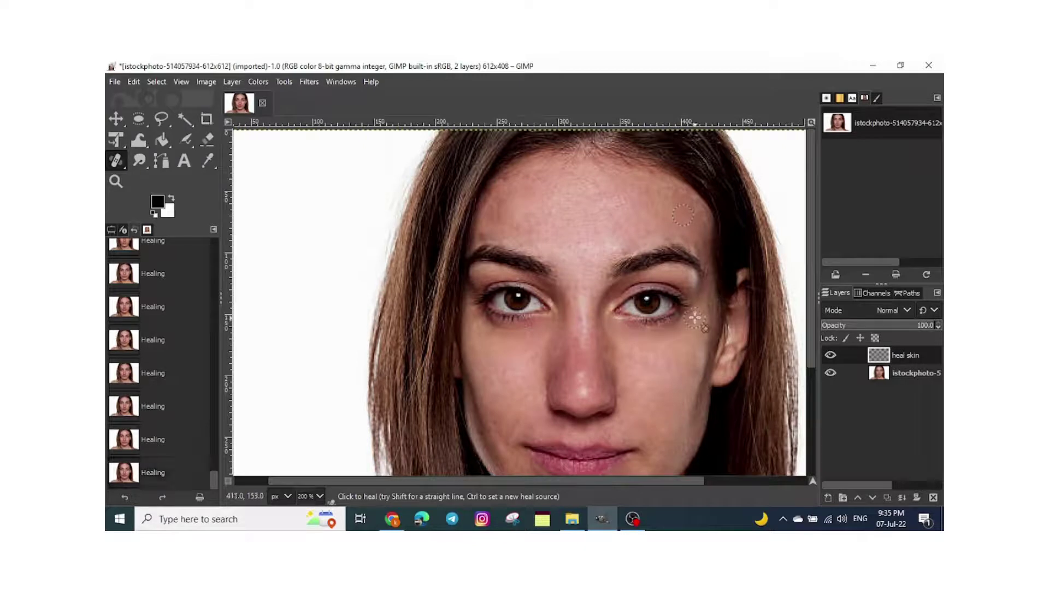
Smooth the uneven skin on the cheek in the right half of the face with several healing strokes
{"action": "scroll", "coordinate": [549, 356], "scroll_direction": "down", "scroll_amount": 3}
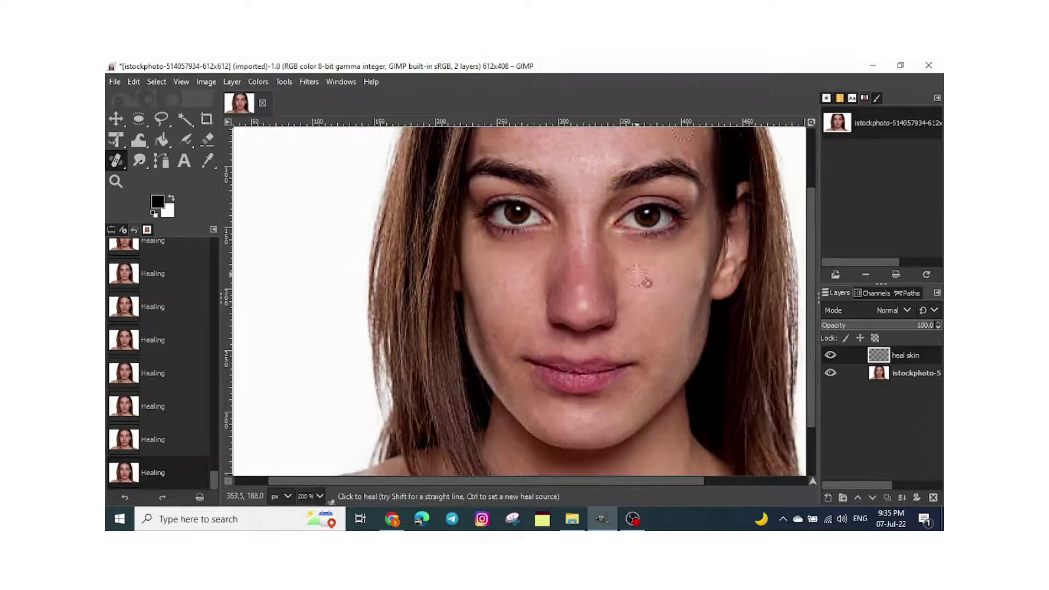
{"action": "left_click", "coordinate": [661, 287]}
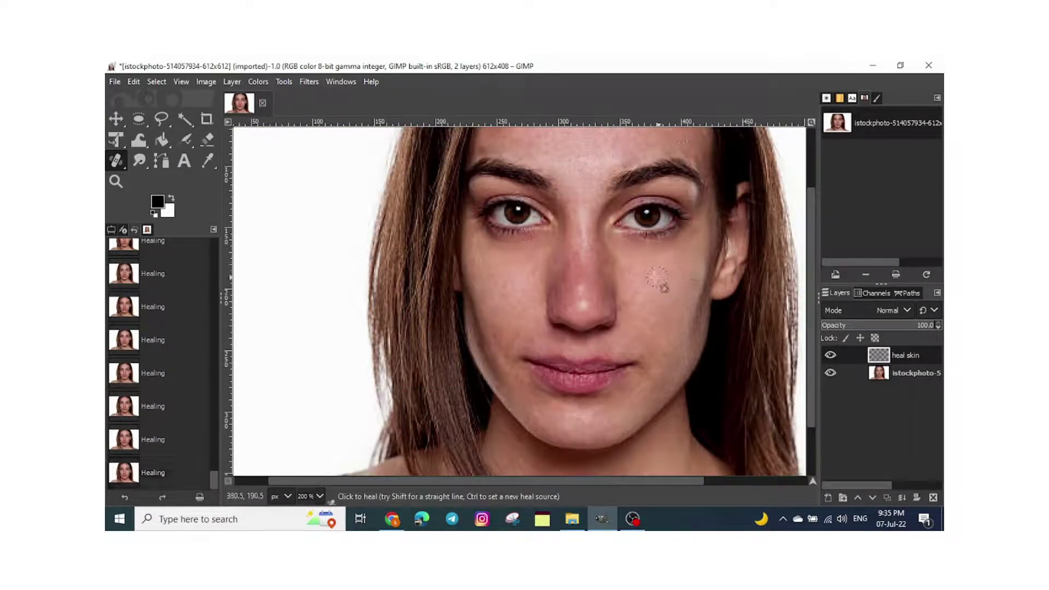
{"action": "left_click", "coordinate": [661, 298]}
{"action": "left_click", "coordinate": [675, 281]}
{"action": "left_click", "coordinate": [677, 278]}
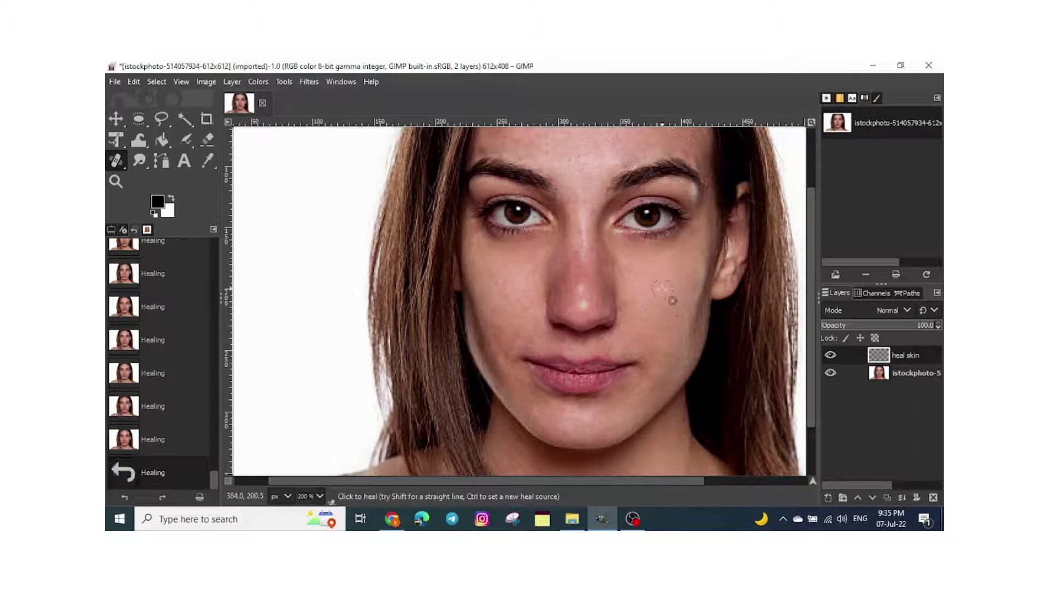
{"action": "left_click", "coordinate": [656, 295]}
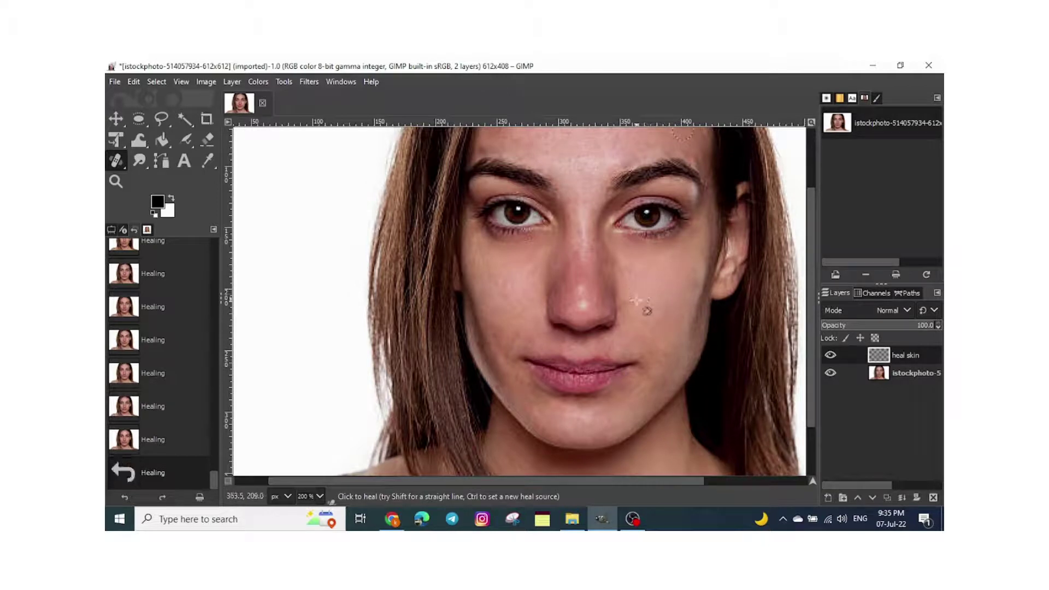
Heal the uneven patches on the cheek in the left half of the face, from beside the nose down towards the jaw
{"action": "left_click", "coordinate": [514, 295]}
{"action": "left_click", "coordinate": [497, 336]}
{"action": "left_click", "coordinate": [520, 315]}
Heal the leftover marks on the upper forehead in the left half of the face
{"action": "scroll", "coordinate": [632, 297], "scroll_direction": "down", "scroll_amount": 1}
{"action": "scroll", "coordinate": [579, 261], "scroll_direction": "up", "scroll_amount": 1}
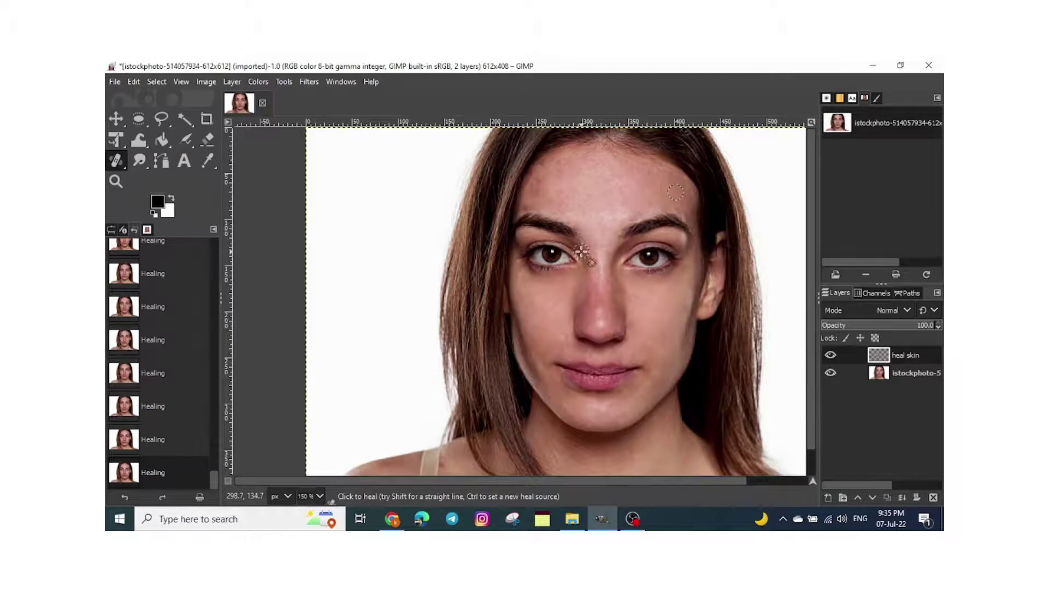
{"action": "left_click", "coordinate": [555, 173]}
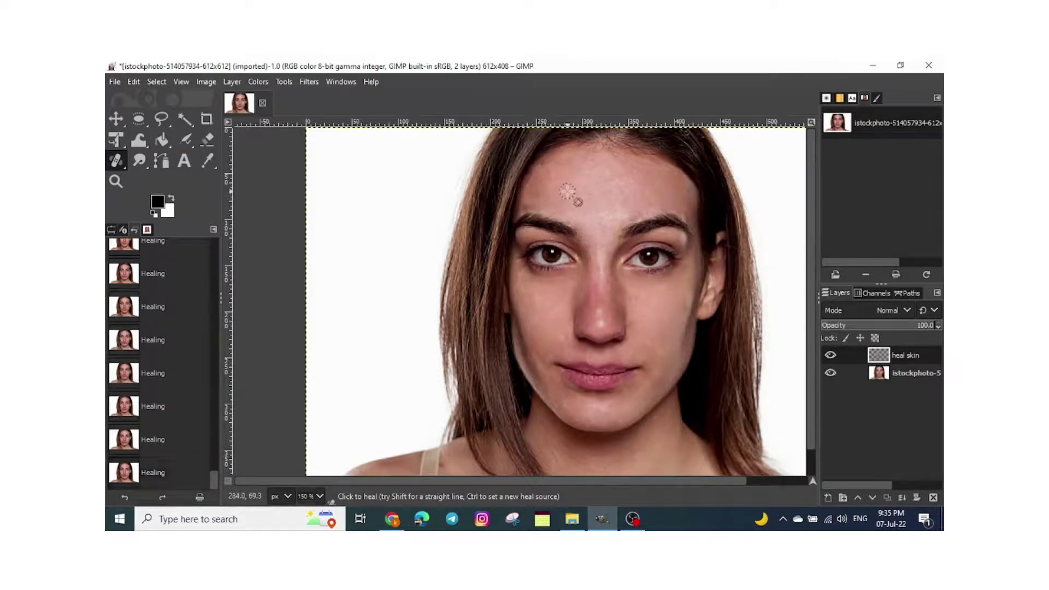
{"action": "scroll", "coordinate": [540, 421], "scroll_direction": "down", "scroll_amount": 1}
{"action": "scroll", "coordinate": [544, 421], "scroll_direction": "up", "scroll_amount": 1}
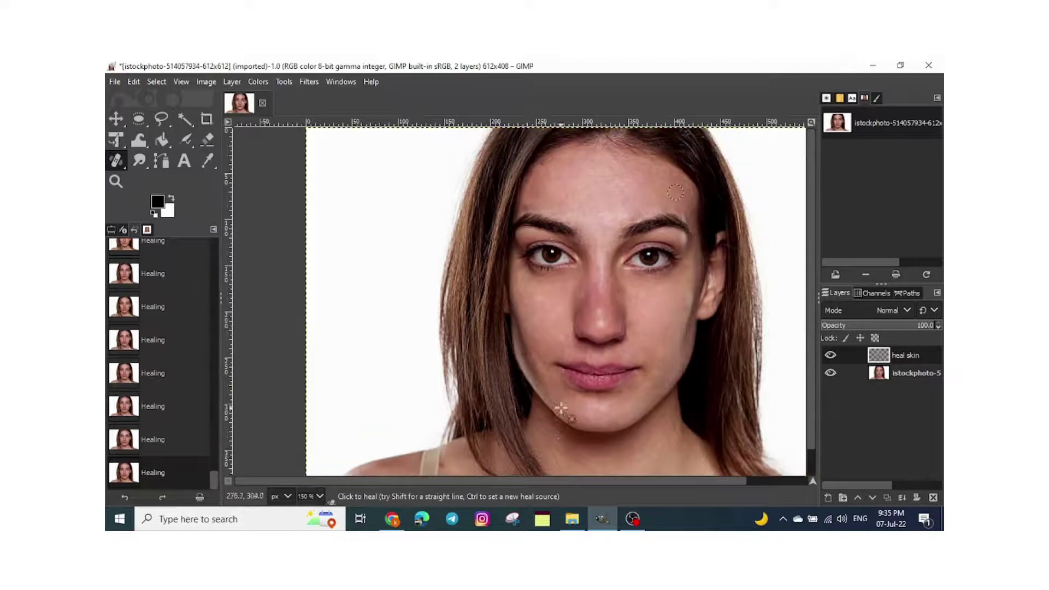
Heal the two small spots on the neck below the chin using clean neck skin beside them
{"action": "scroll", "coordinate": [560, 415], "scroll_direction": "down", "scroll_amount": 1}
{"action": "scroll", "coordinate": [579, 383], "scroll_direction": "up", "scroll_amount": 1}
{"action": "scroll", "coordinate": [575, 445], "scroll_direction": "down", "scroll_amount": 1}
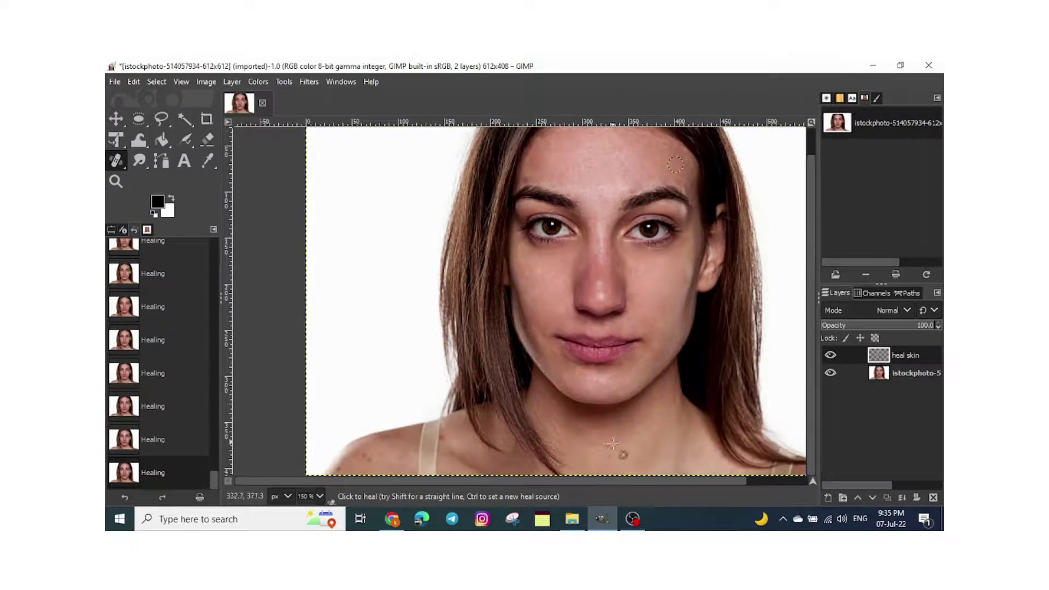
{"action": "scroll", "coordinate": [638, 453], "scroll_direction": "up", "scroll_amount": 3}
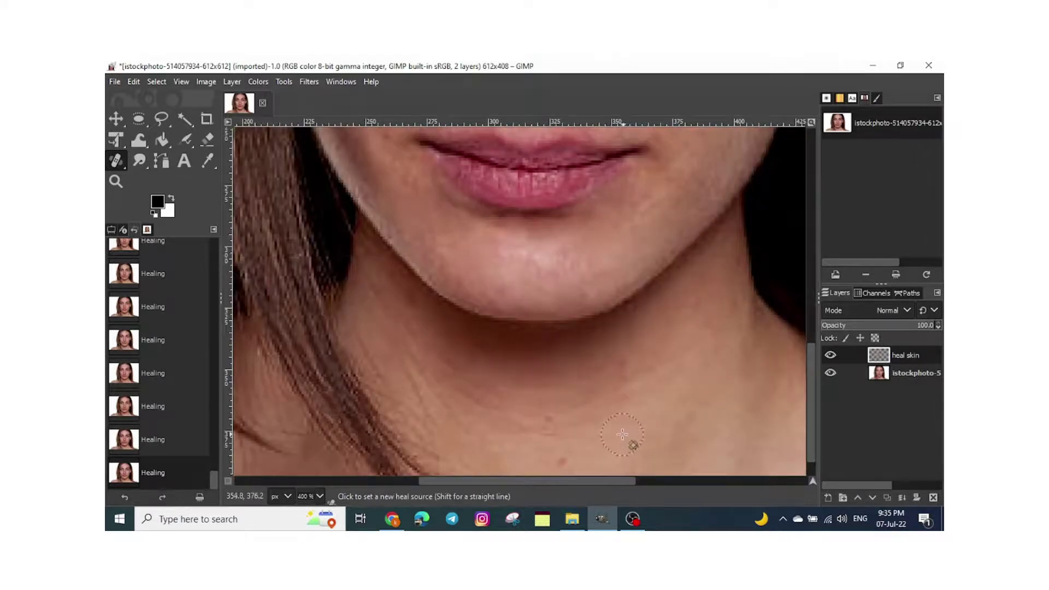
{"action": "left_click", "coordinate": [562, 462]}
{"action": "left_click", "coordinate": [551, 420]}
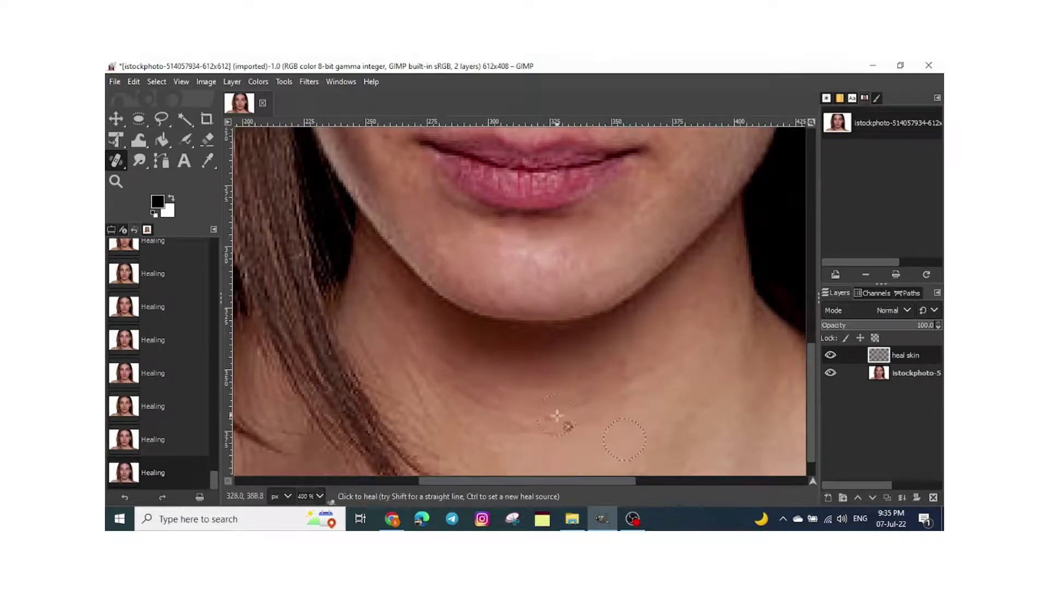
Heal the red spots on the shoulder and beside the bra strap using clean shoulder skin as the source
{"action": "left_click_drag", "start_coordinate": [508, 399], "coordinate": [944, 322]}
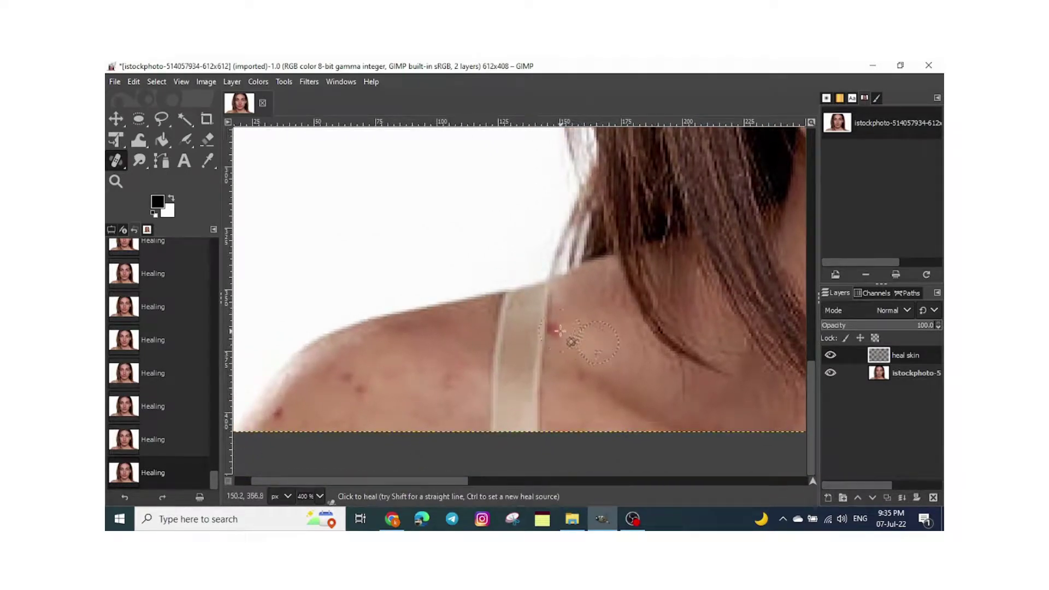
{"action": "left_click", "coordinate": [558, 330]}
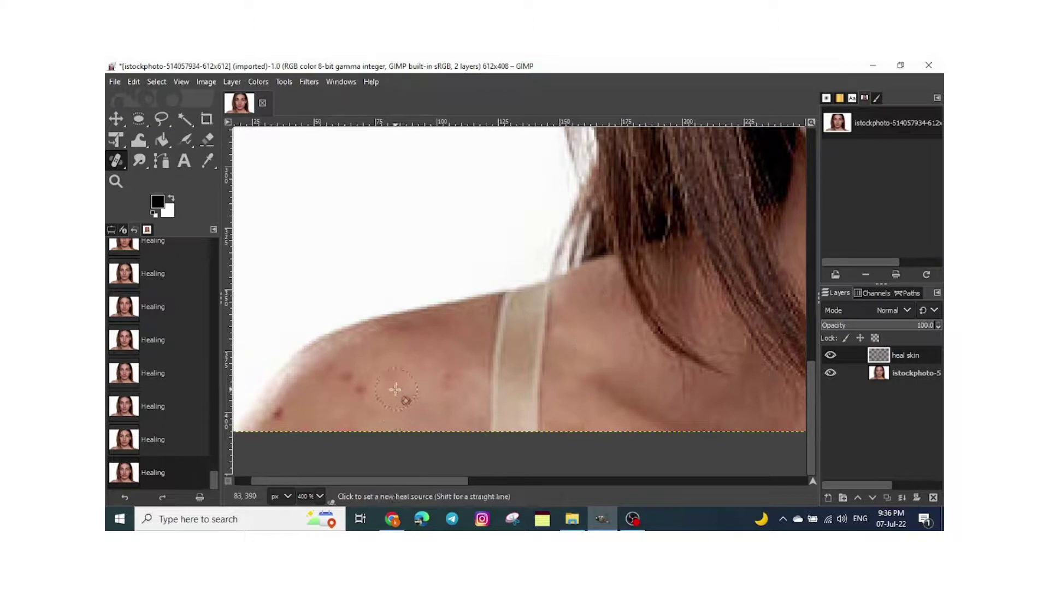
{"action": "left_click", "coordinate": [396, 390], "text": "ctrl"}
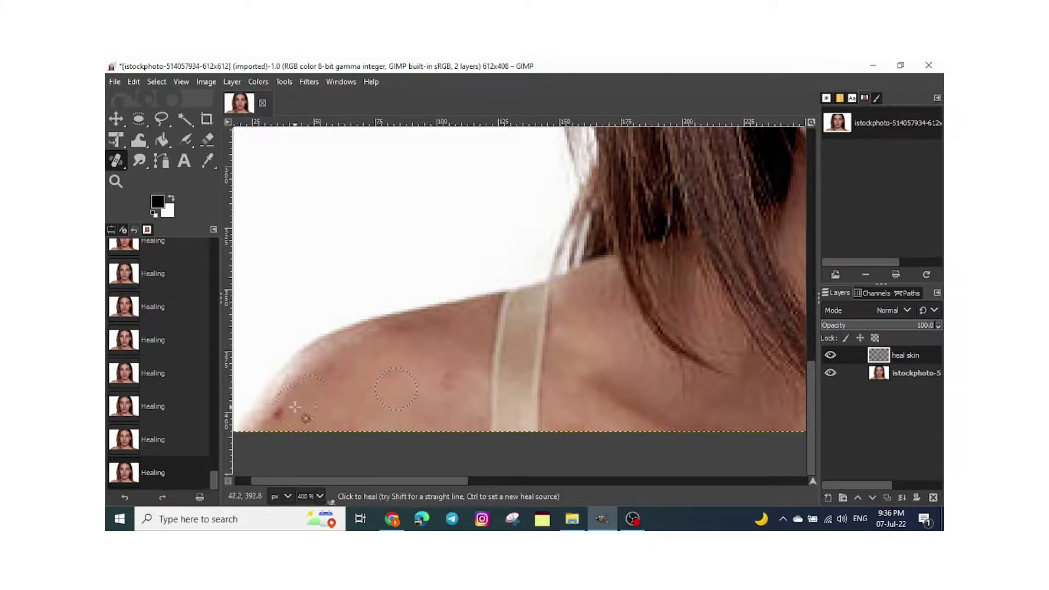
{"action": "left_click", "coordinate": [282, 412]}
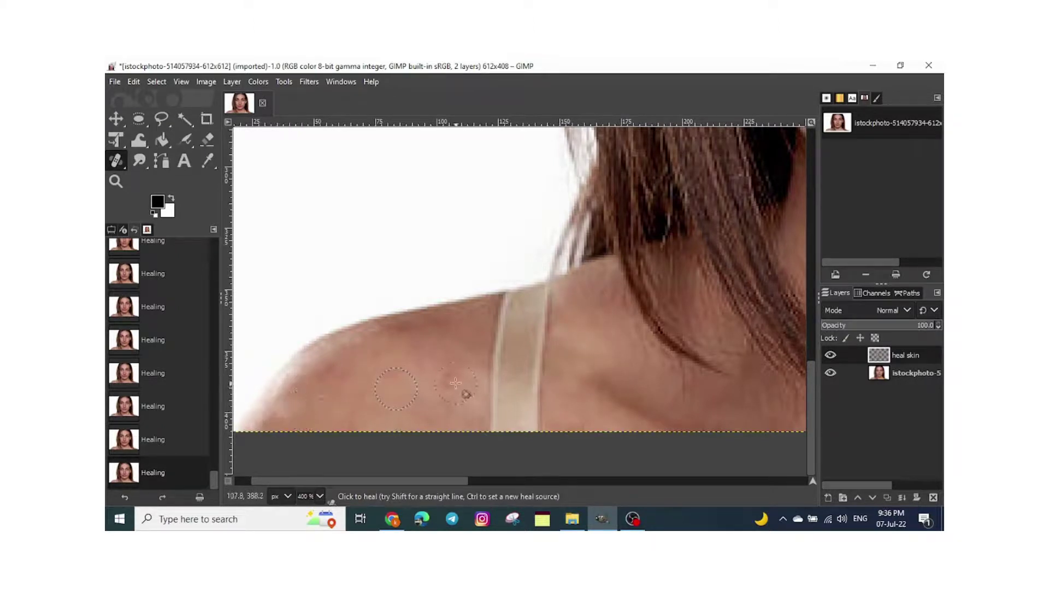
Compare the whole portrait with and without the heal skin layer, and show the Healing tool's options
{"action": "scroll", "coordinate": [692, 303], "scroll_direction": "down", "scroll_amount": 4}
{"action": "left_click_drag", "start_coordinate": [698, 260], "coordinate": [475, 372]}
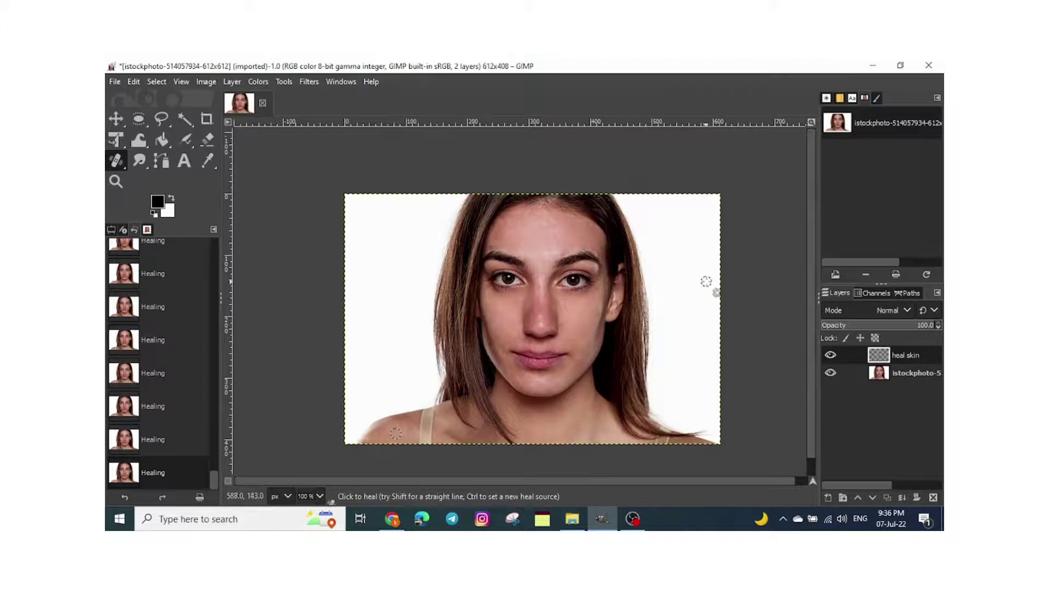
{"action": "left_click", "coordinate": [831, 356]}
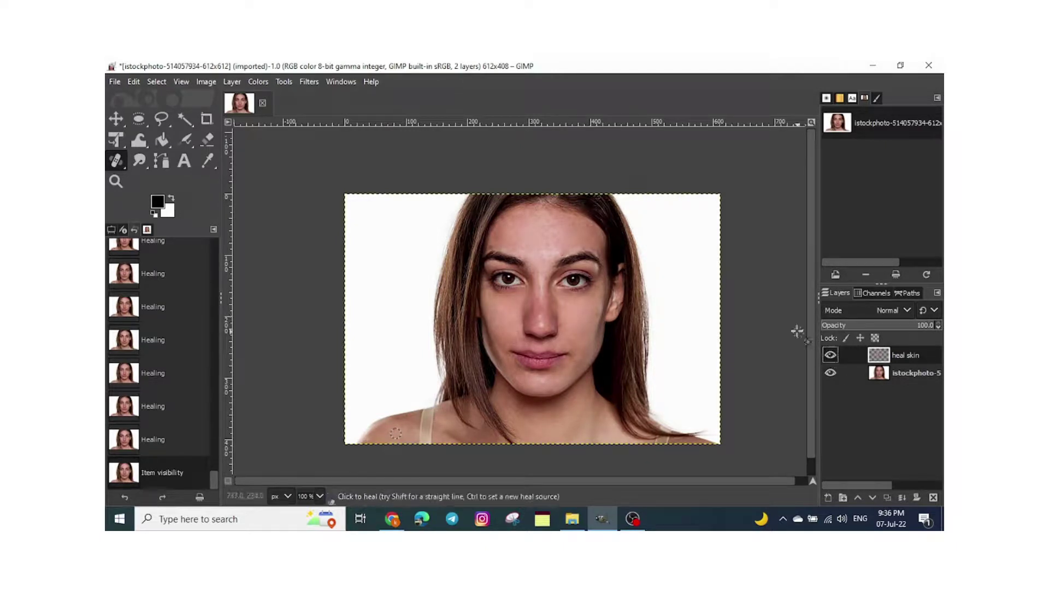
{"action": "left_click", "coordinate": [112, 230]}
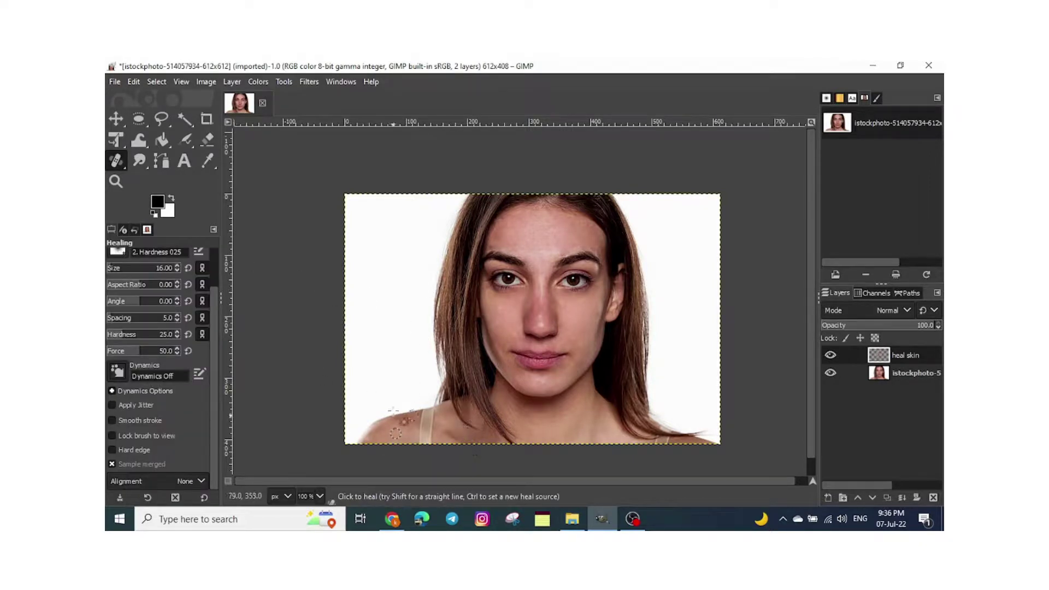
{"action": "left_click", "coordinate": [116, 83]}
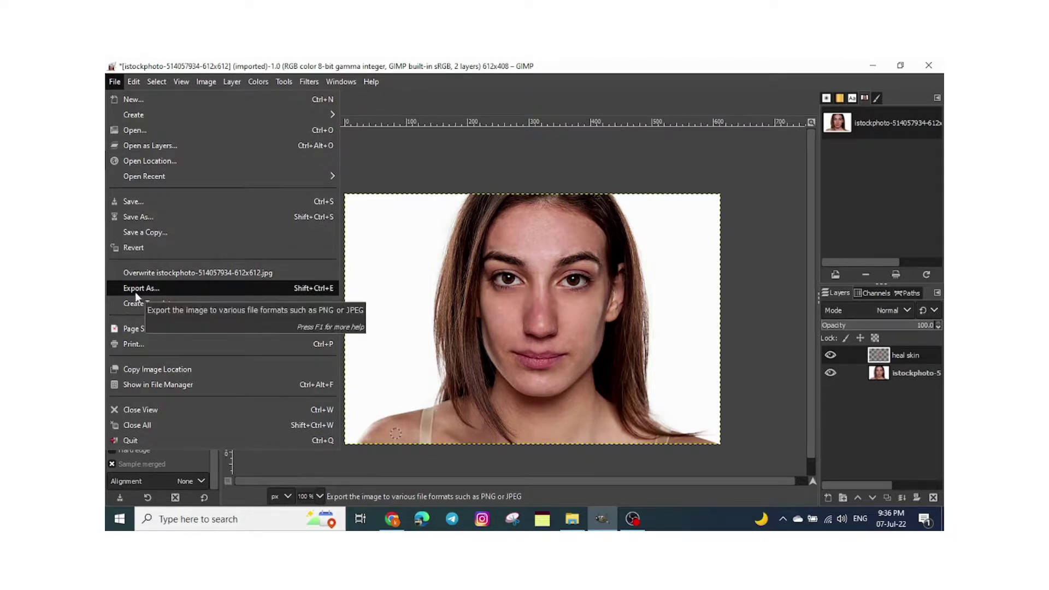
{"action": "left_click", "coordinate": [163, 288]}
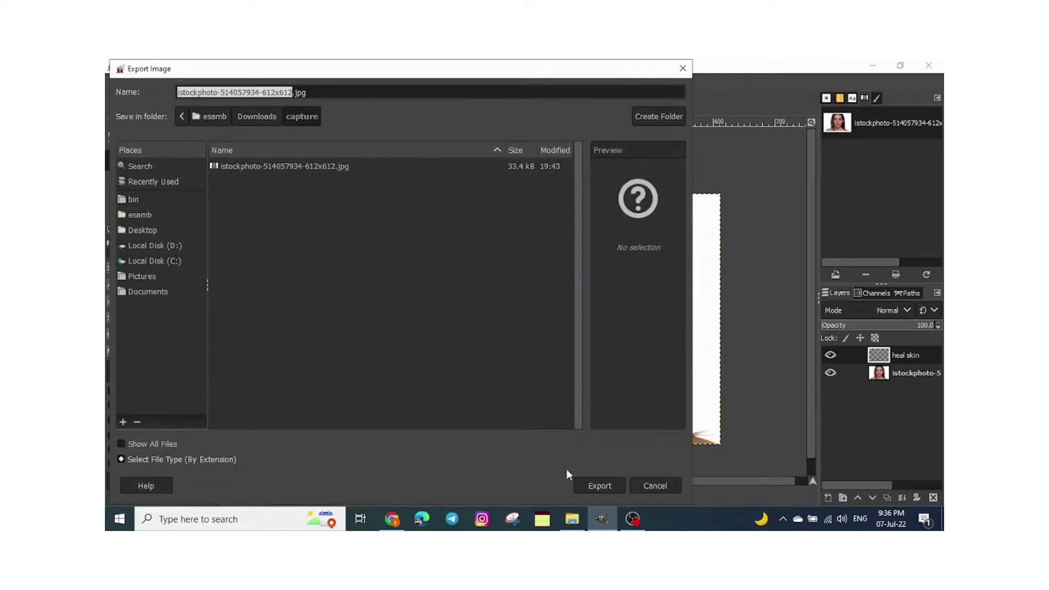
{"action": "left_click", "coordinate": [597, 487]}
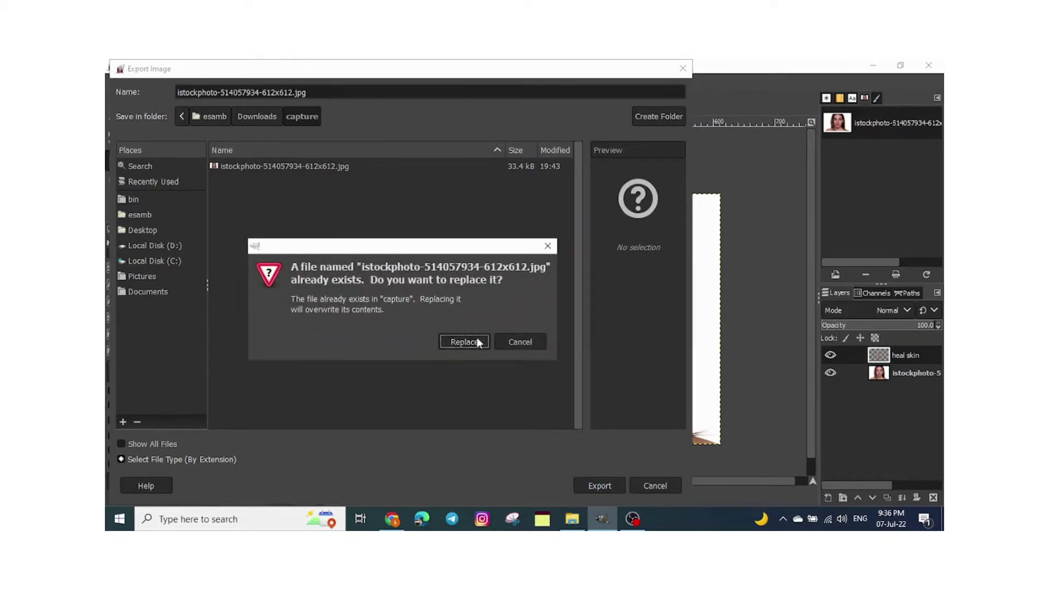
{"action": "left_click", "coordinate": [524, 345]}
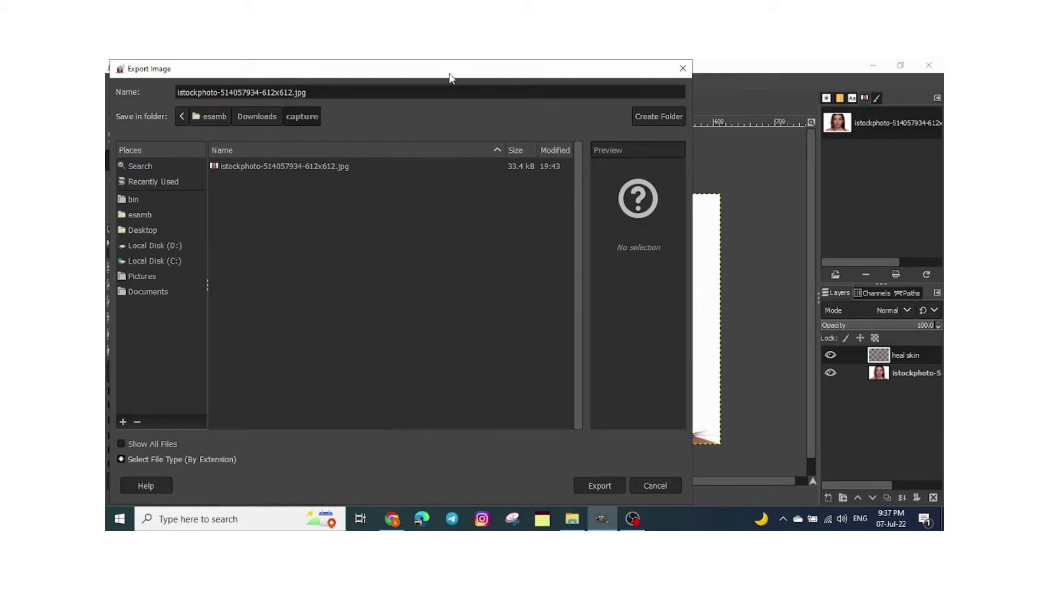
{"action": "left_click", "coordinate": [609, 486]}
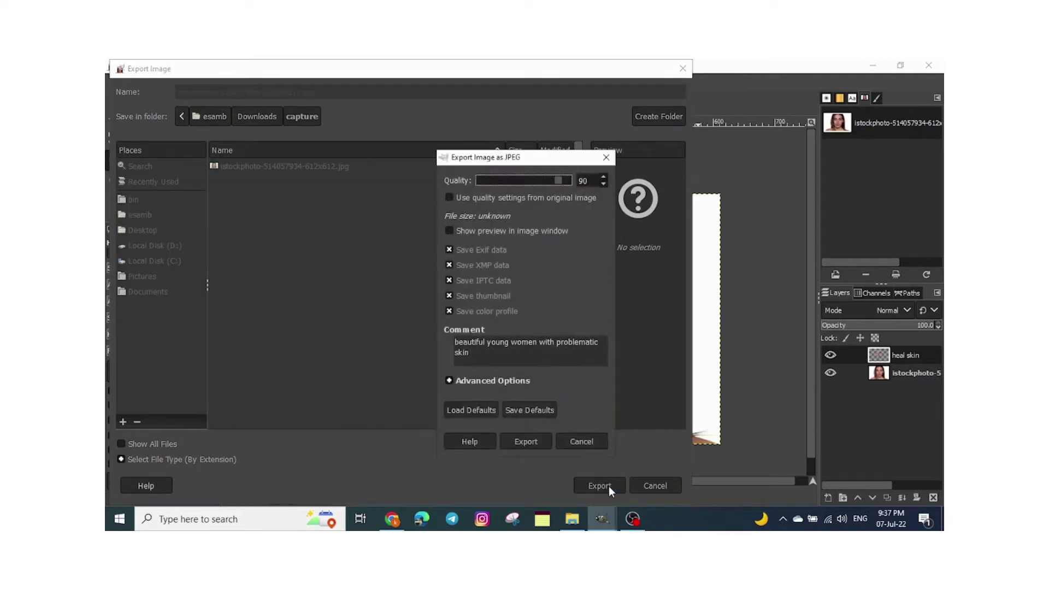
{"action": "left_click", "coordinate": [533, 438]}
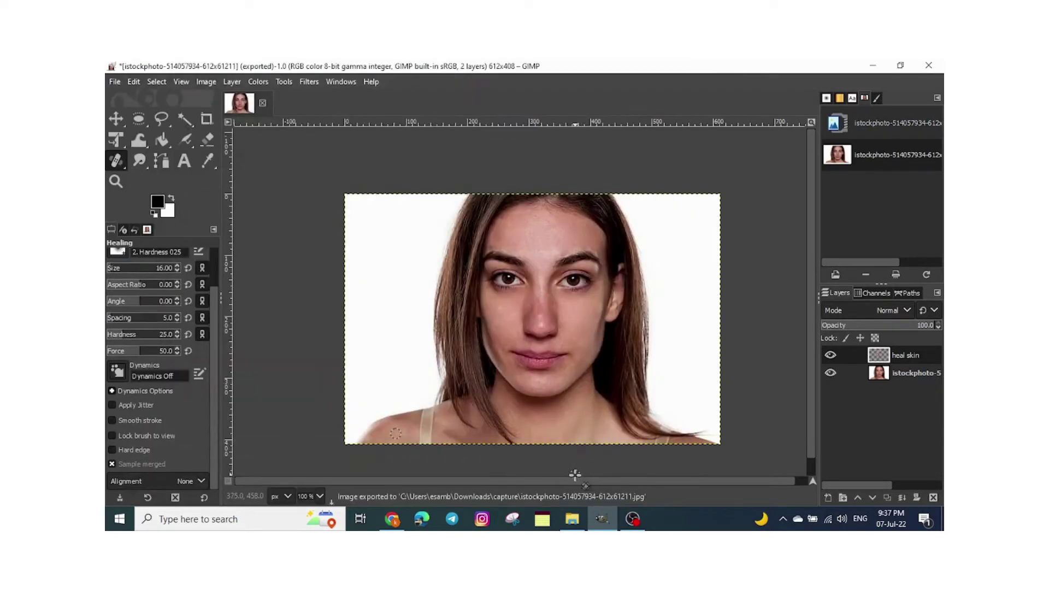
{"action": "left_click", "coordinate": [568, 518]}
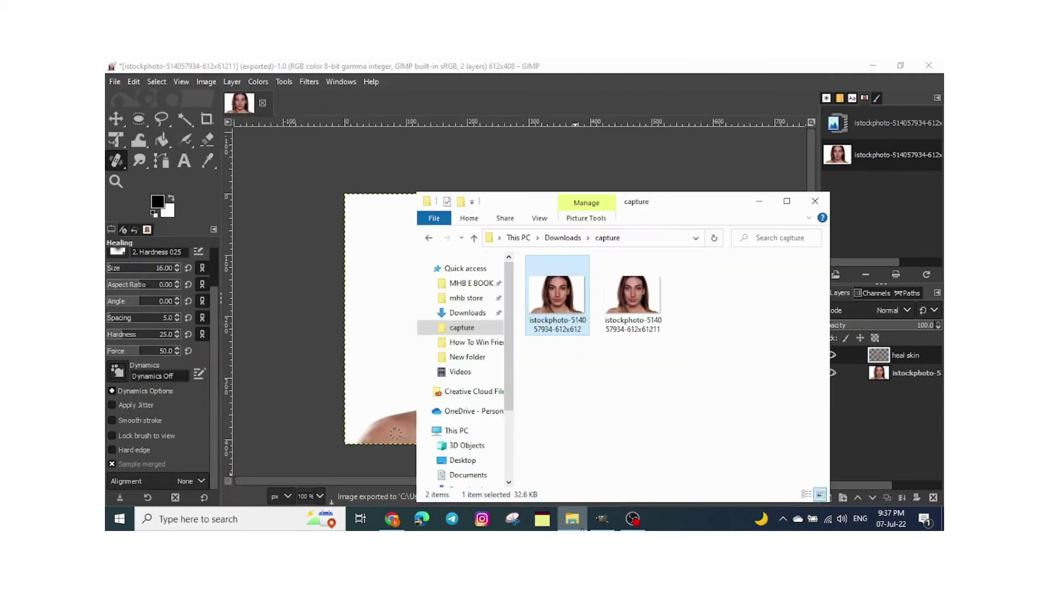
{"action": "left_click", "coordinate": [643, 291]}
{"action": "double_click", "coordinate": [640, 290]}
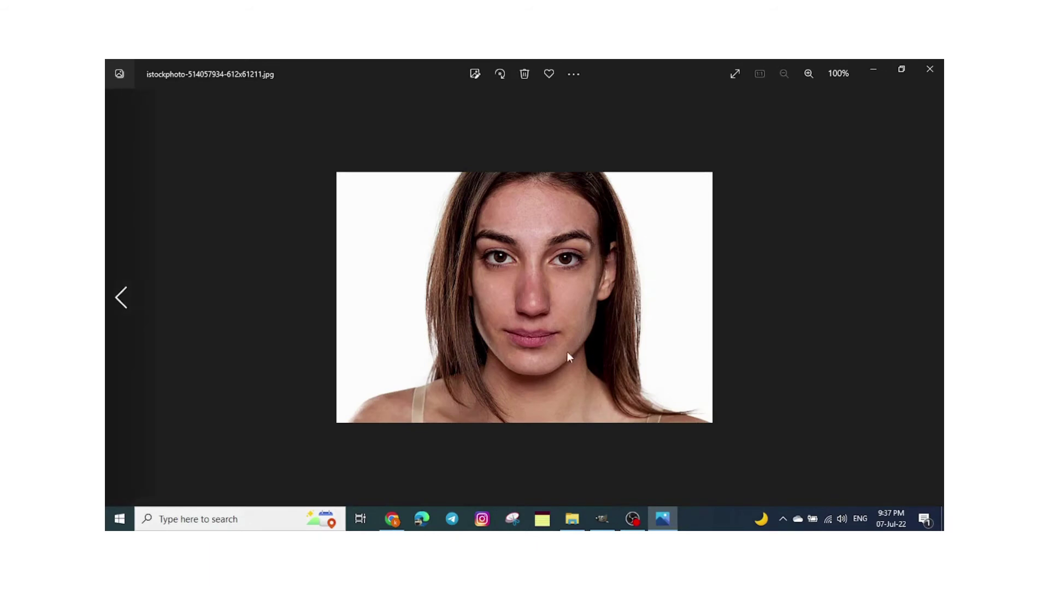
{"action": "left_click", "coordinate": [123, 301]}
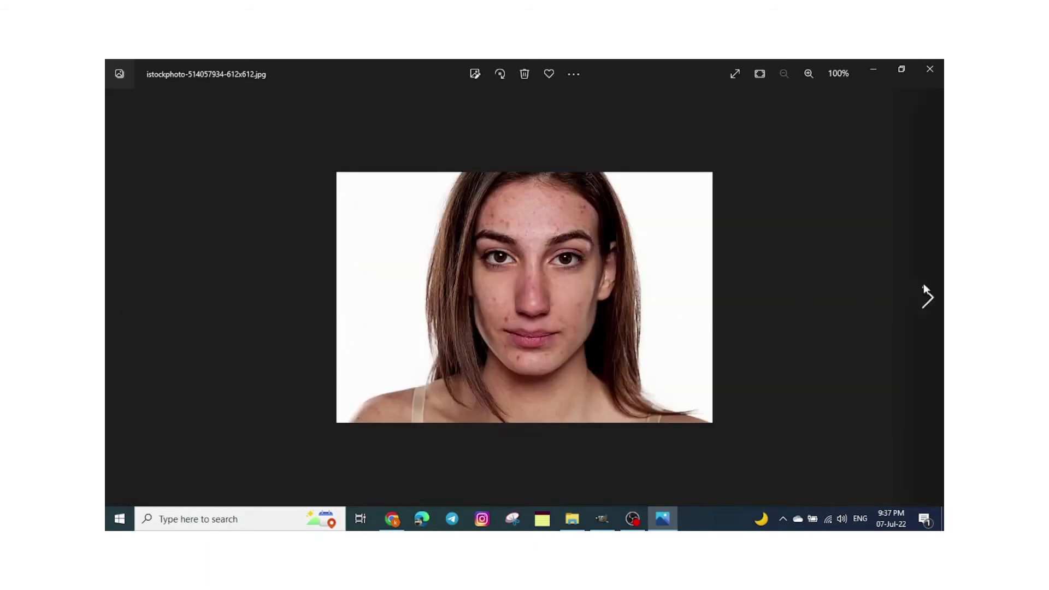
{"action": "left_click", "coordinate": [924, 286]}
{"action": "left_click", "coordinate": [122, 300]}
{"action": "left_click", "coordinate": [929, 299]}
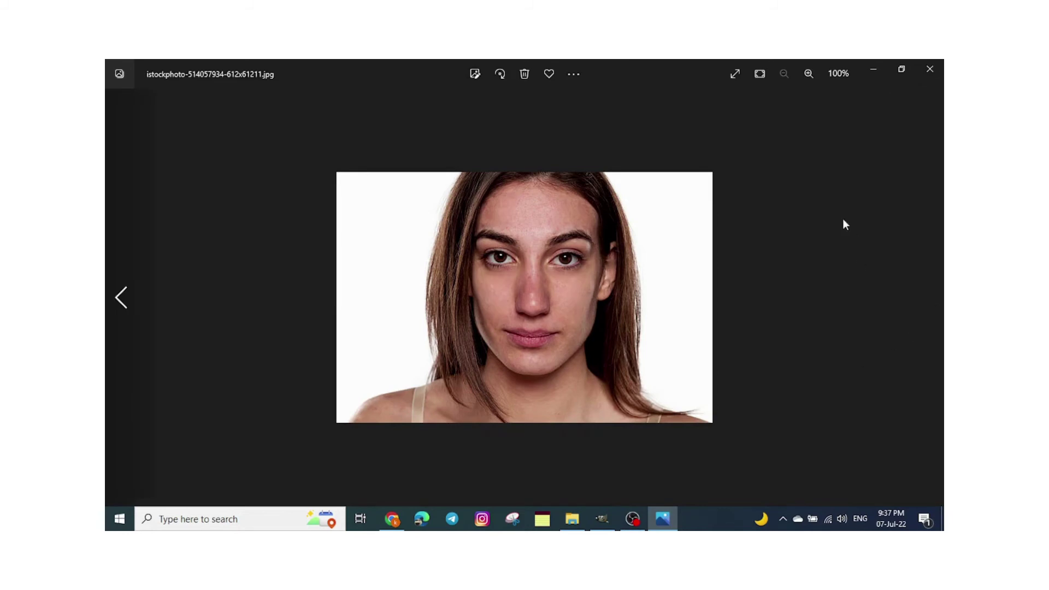